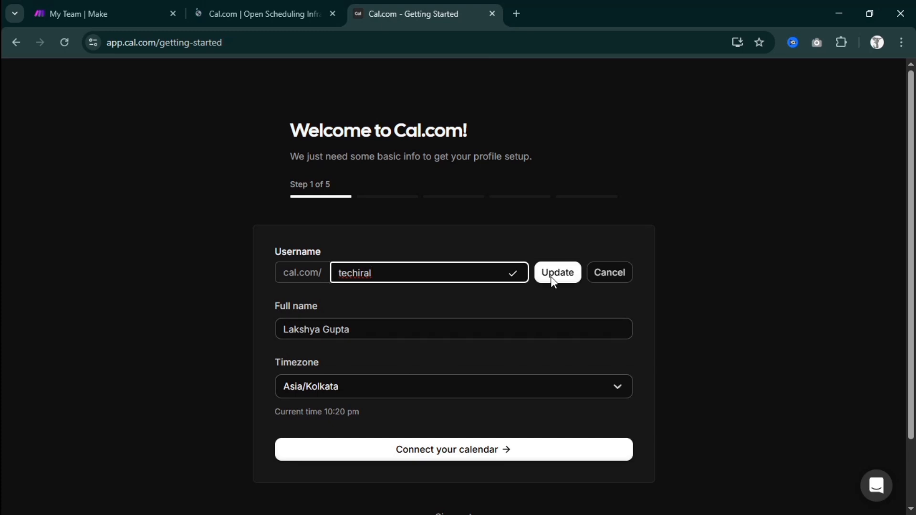
# Step: Save techiral as the username, append (Techiral) to the full name, and continue to the calendar connection stage
pyautogui.click(554, 280)
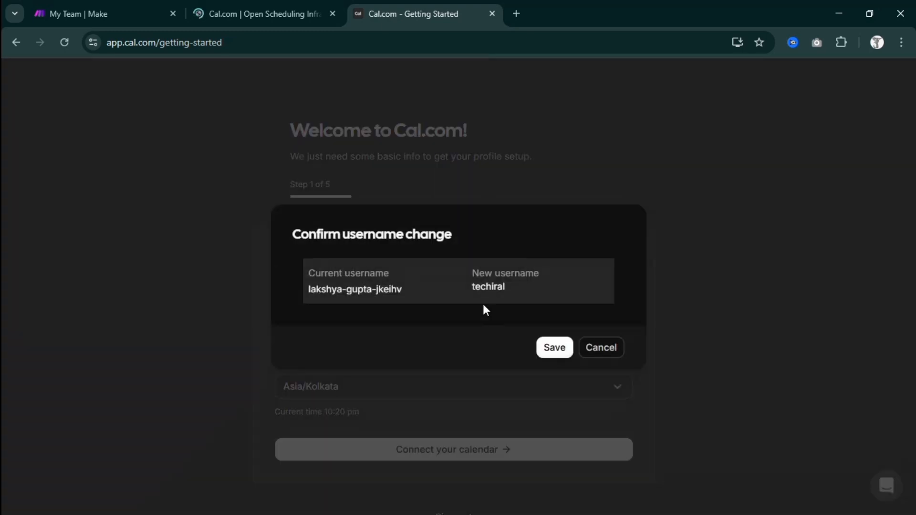
pyautogui.click(554, 347)
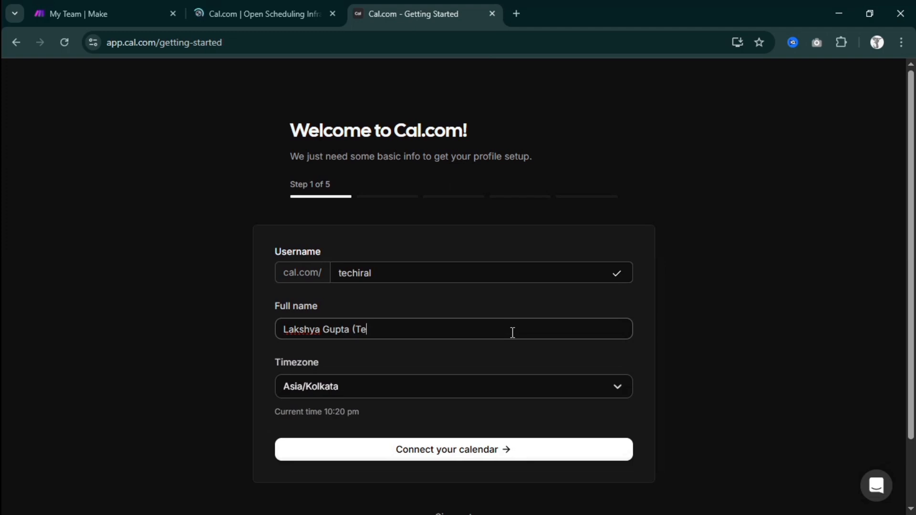
pyautogui.write('chiral')
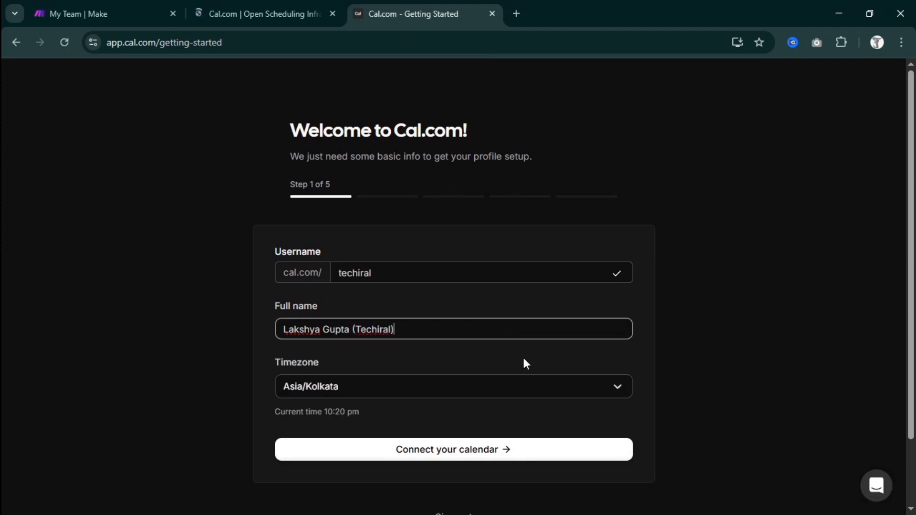
pyautogui.click(497, 450)
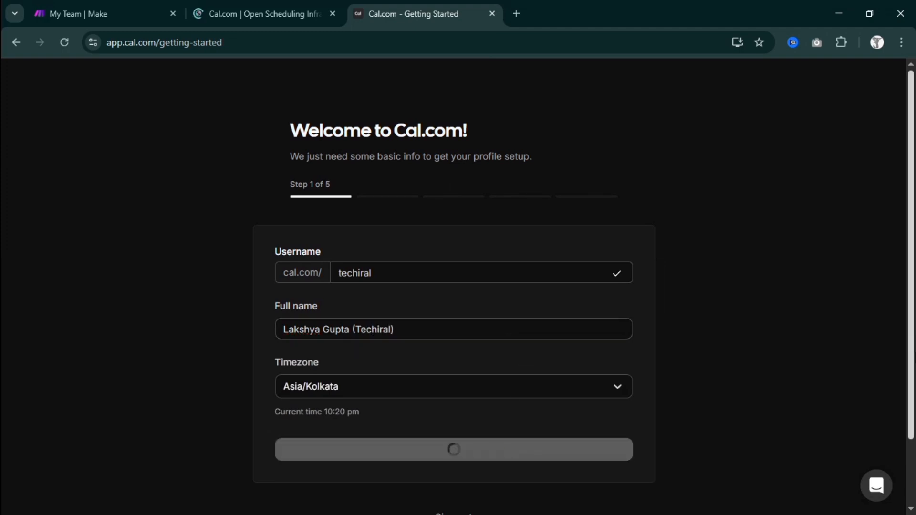
# Step: Keep the connected Google Calendar for new events and continue to the video conferencing app stage
pyautogui.moveTo(915, 358); pyautogui.dragTo(915, 425)
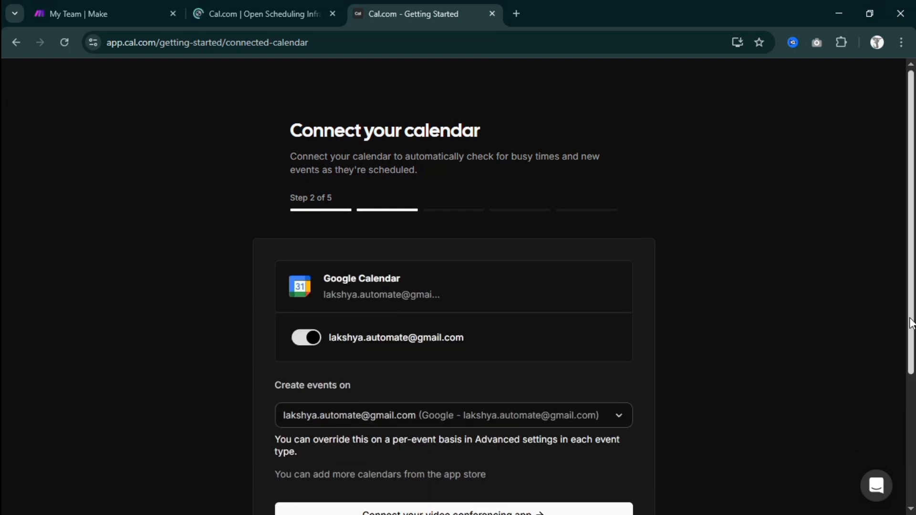
pyautogui.scroll(-2, 473, 470)
pyautogui.click(564, 436)
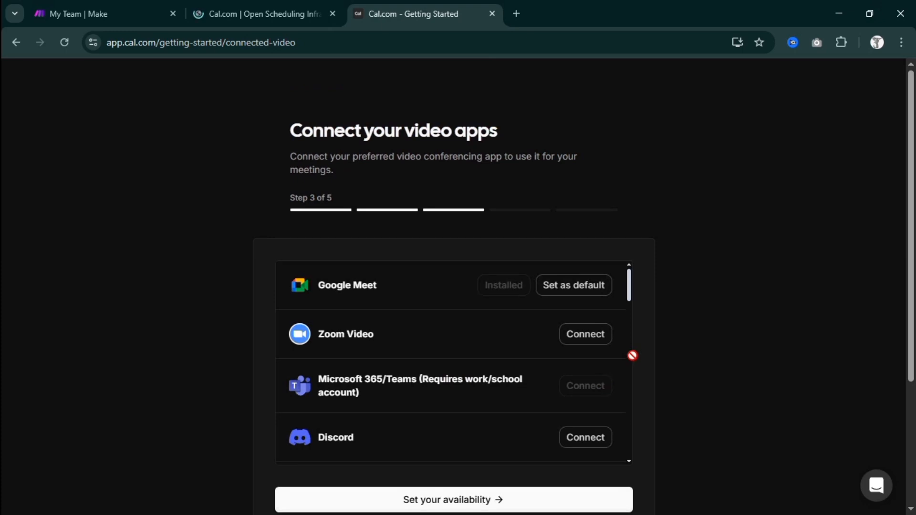
# Step: Continue past the video apps without connecting any and enable Saturday in the weekly availability
pyautogui.moveTo(628, 276)
pyautogui.mouseDown()
pyautogui.moveTo(629, 303)
pyautogui.moveTo(627, 275)
pyautogui.mouseUp()
pyautogui.scroll(-2, 630, 334)
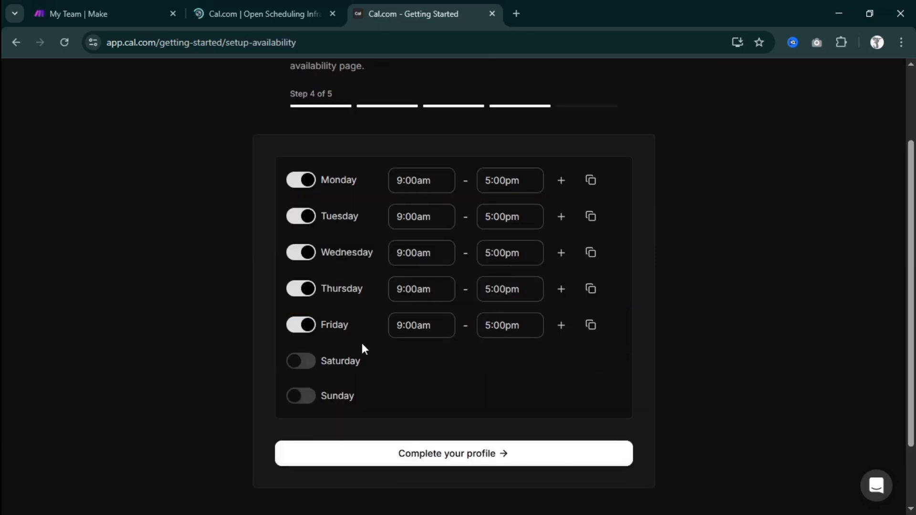
pyautogui.click(302, 365)
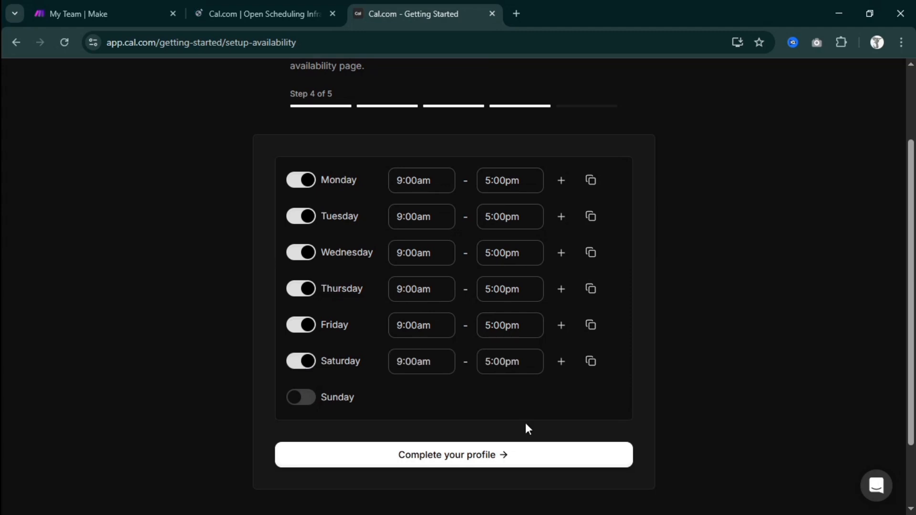
pyautogui.click(430, 458)
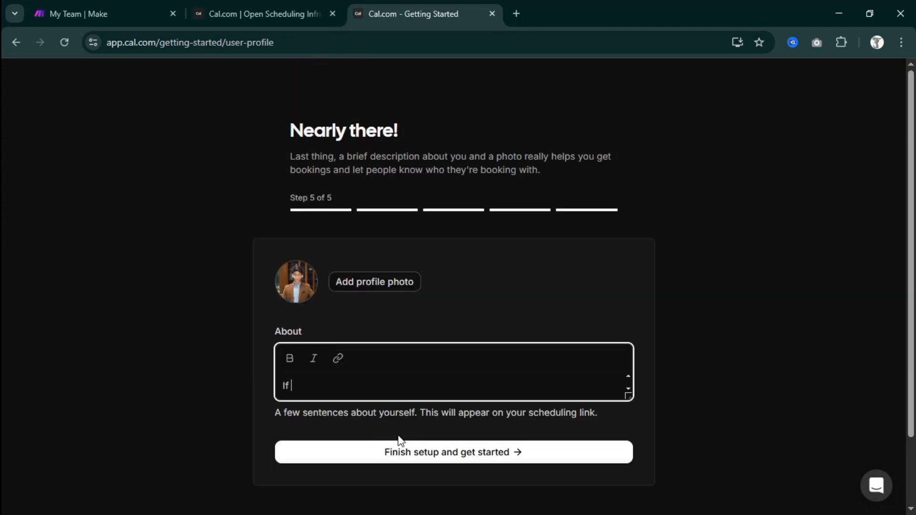
# Step: Set the About text to "If you want to contact with me or book a consulting call with me with Cal.com" and finish setup
pyautogui.write('to contact wiht u')
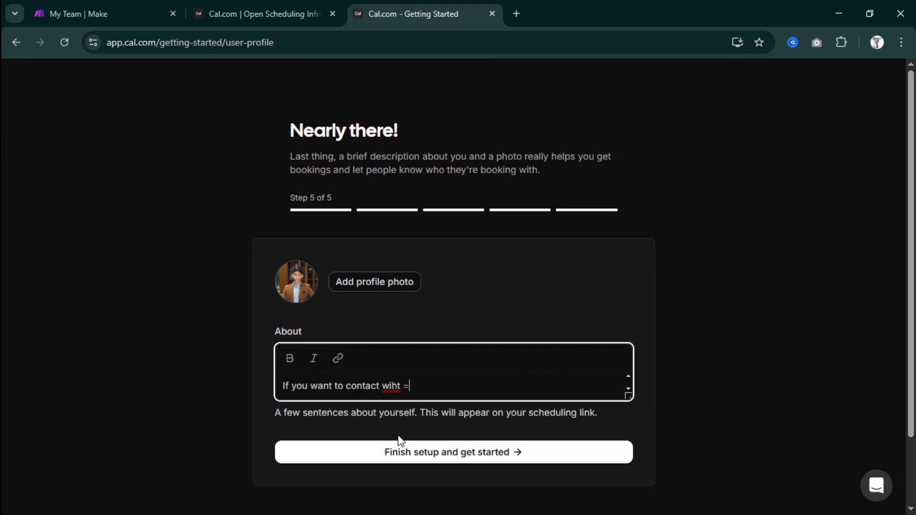
pyautogui.press('BackSpace')
pyautogui.press('BackSpace')
pyautogui.press('BackSpace')
pyautogui.press('BackSpace')
pyautogui.write('th me or book a consul')
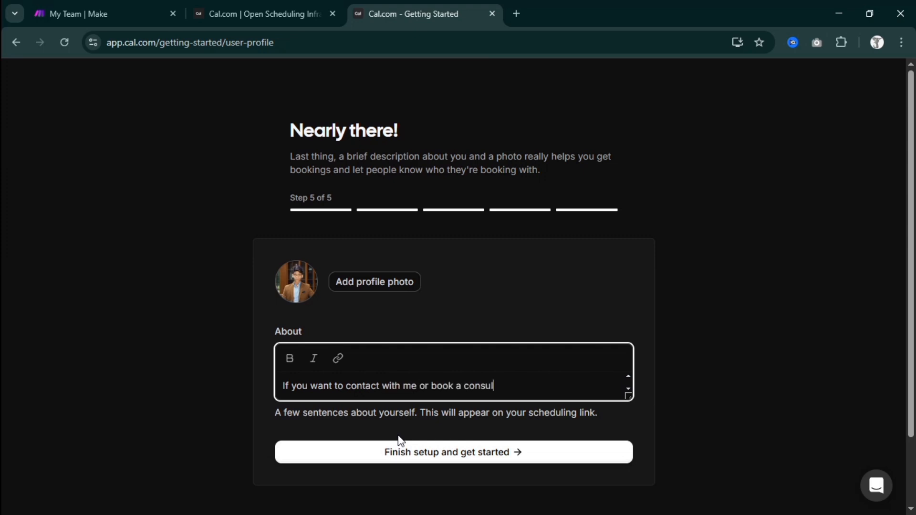
pyautogui.write('ting call with me with')
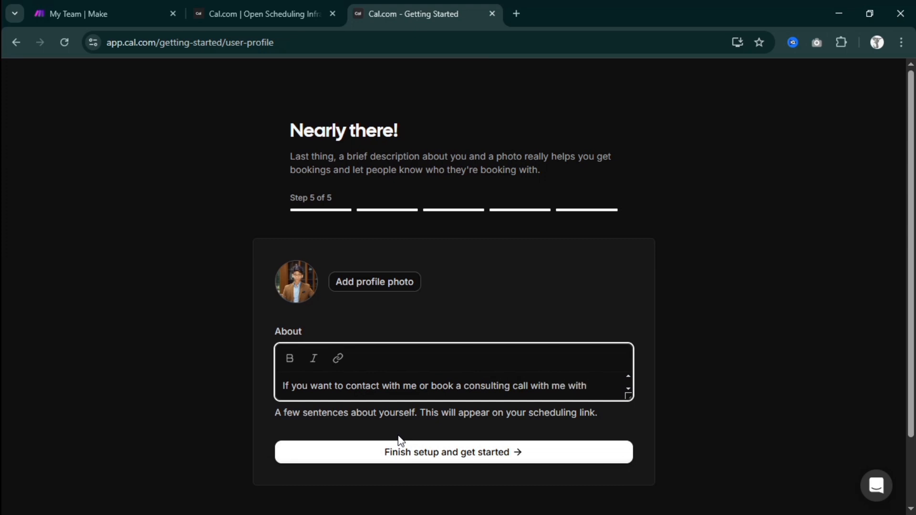
pyautogui.write(' Cal.com')
pyautogui.click(414, 464)
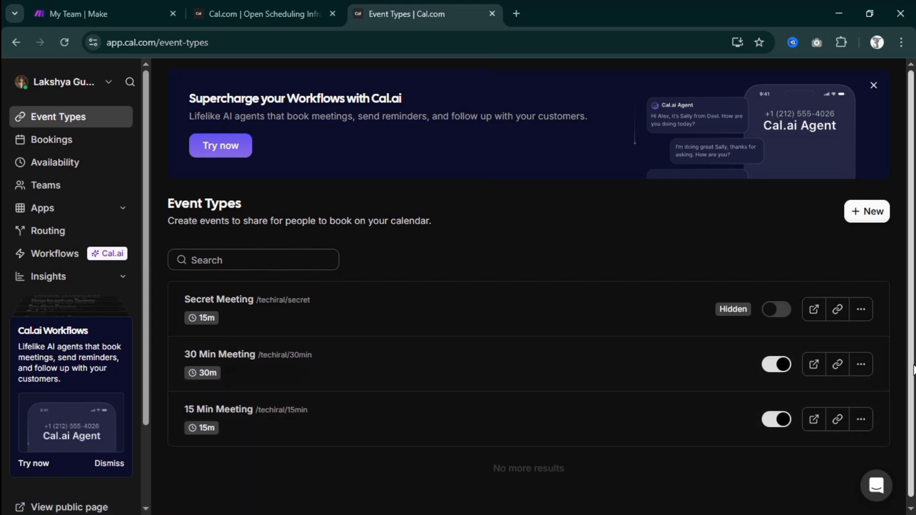
# Step: Close the leftover Cal.com homepage and open trello.com in a new browser tab
pyautogui.click(332, 13)
pyautogui.hotkey('ctrl', 't')
pyautogui.write('trell')
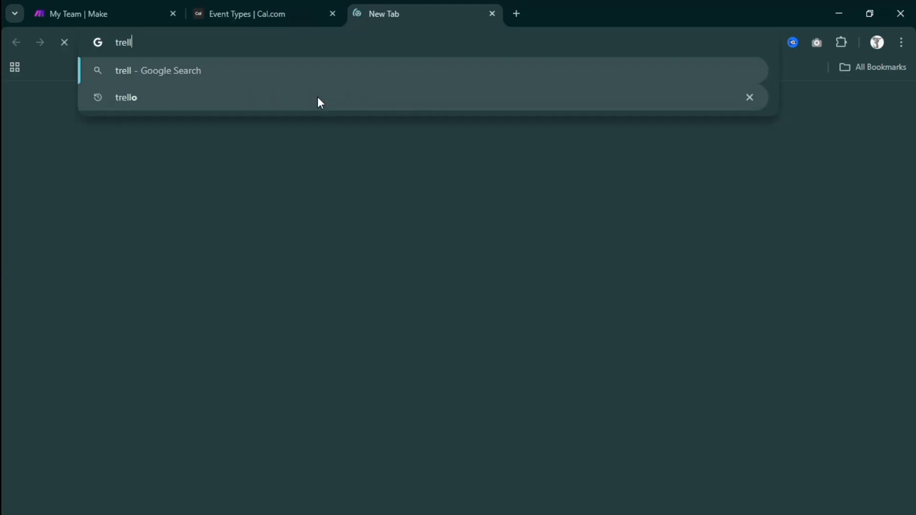
pyautogui.write('o/com')
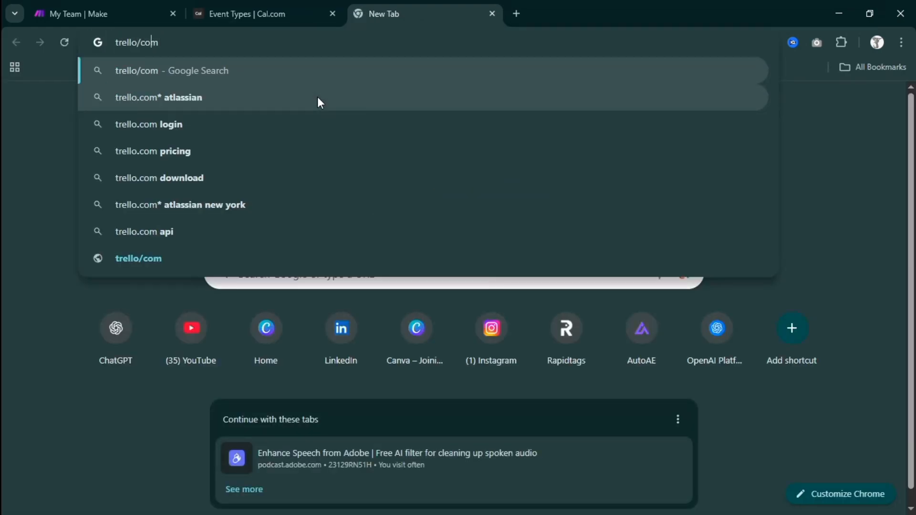
pyautogui.press('Left')
pyautogui.press('Left')
pyautogui.press('BackSpace')
pyautogui.write('.')
pyautogui.press('Return')
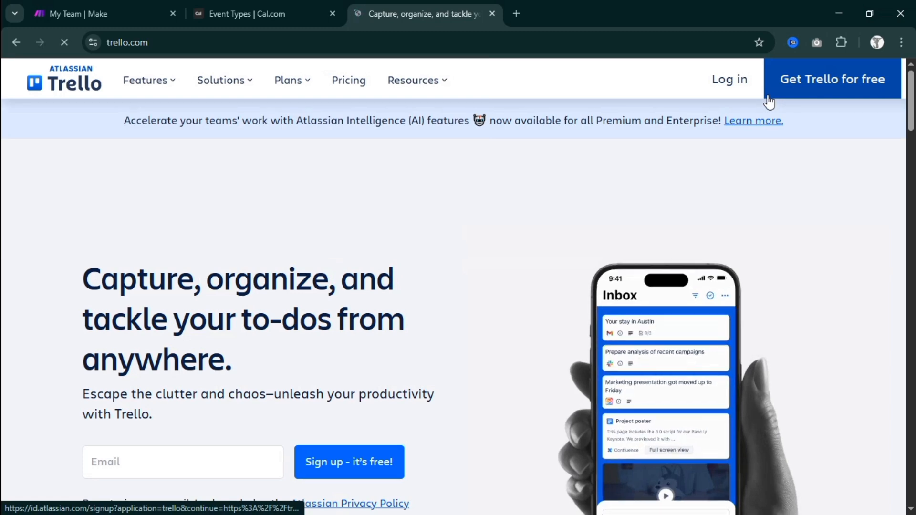
# Step: Enter the Trello account through the free sign-up option and open the board named My Trello board
pyautogui.click(769, 91)
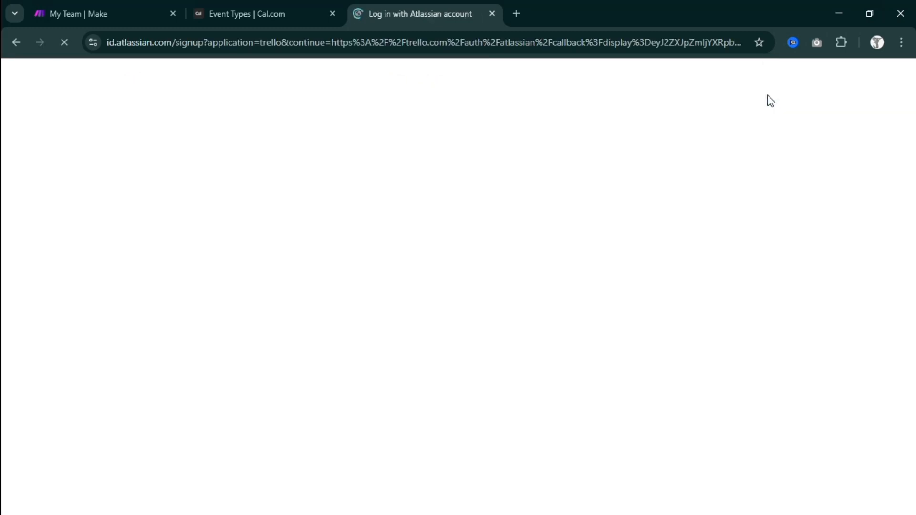
pyautogui.scroll(-5, 842, 229)
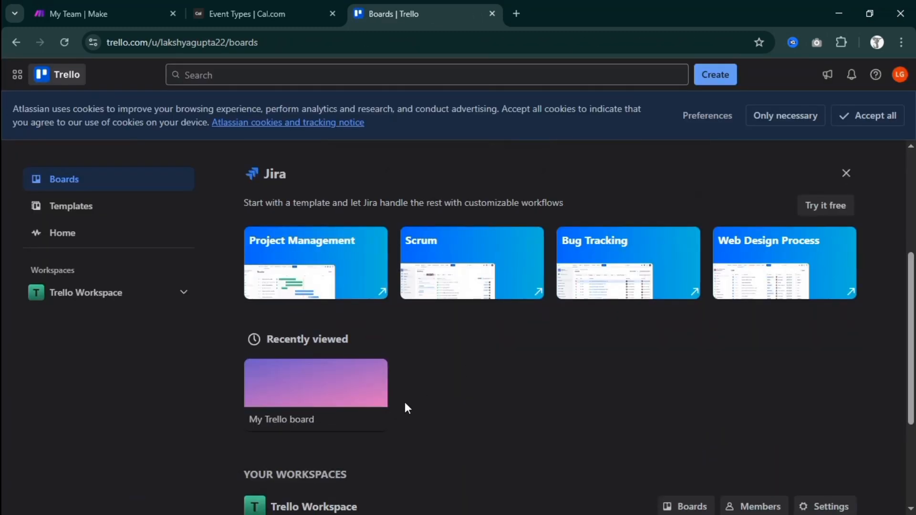
pyautogui.click(376, 421)
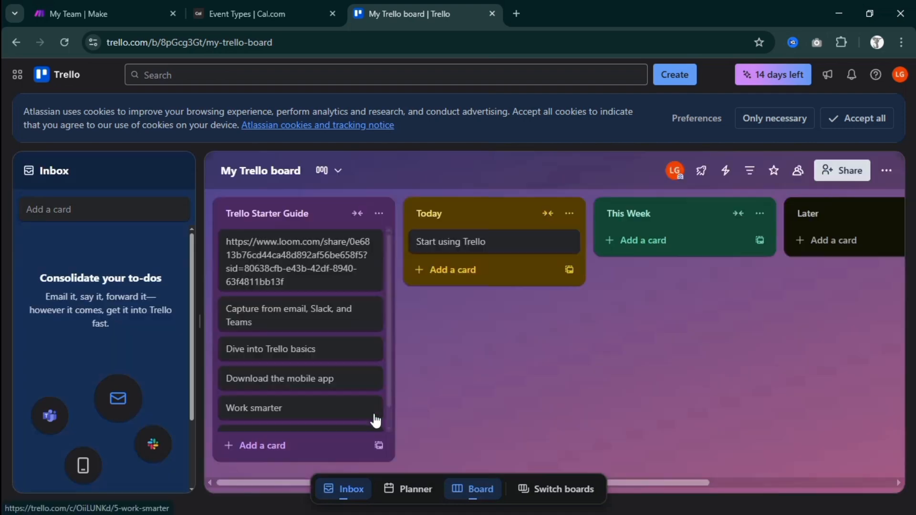
# Step: Close My Trello board and permanently delete it from the workspace
pyautogui.click(885, 170)
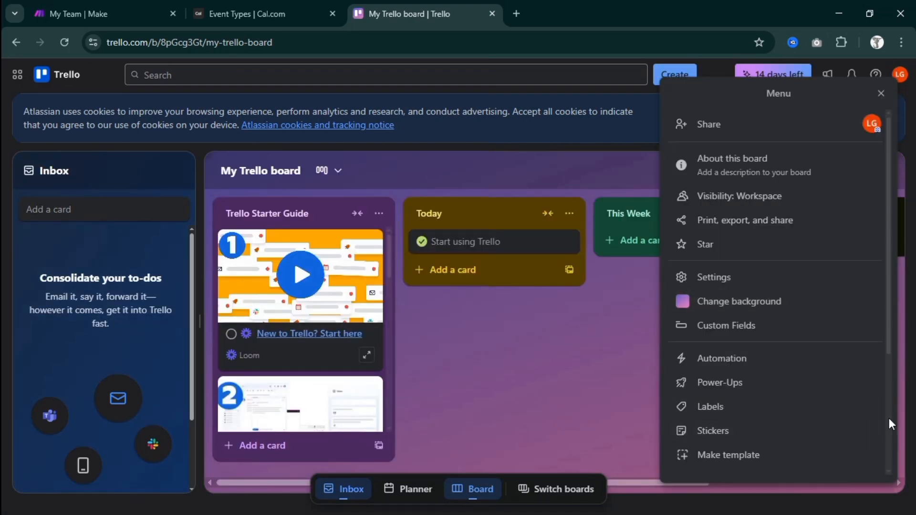
pyautogui.scroll(-3, 889, 418)
pyautogui.click(752, 459)
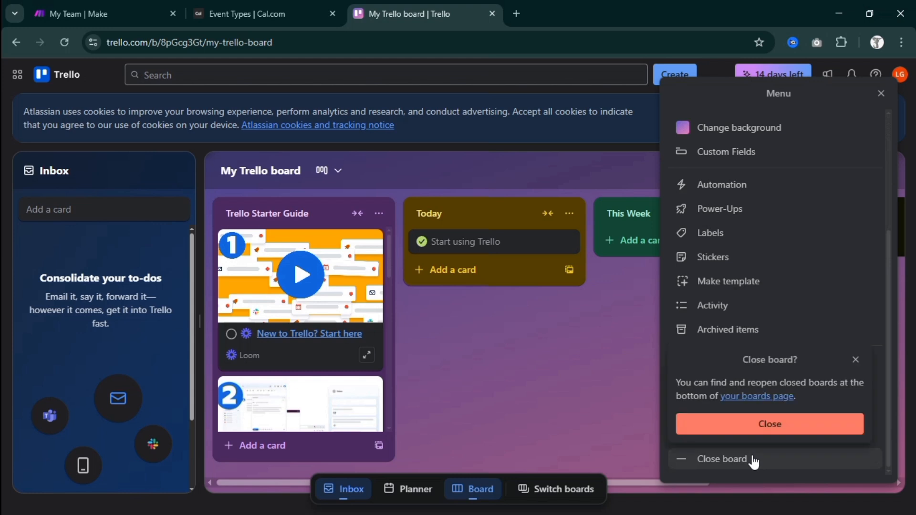
pyautogui.click(749, 421)
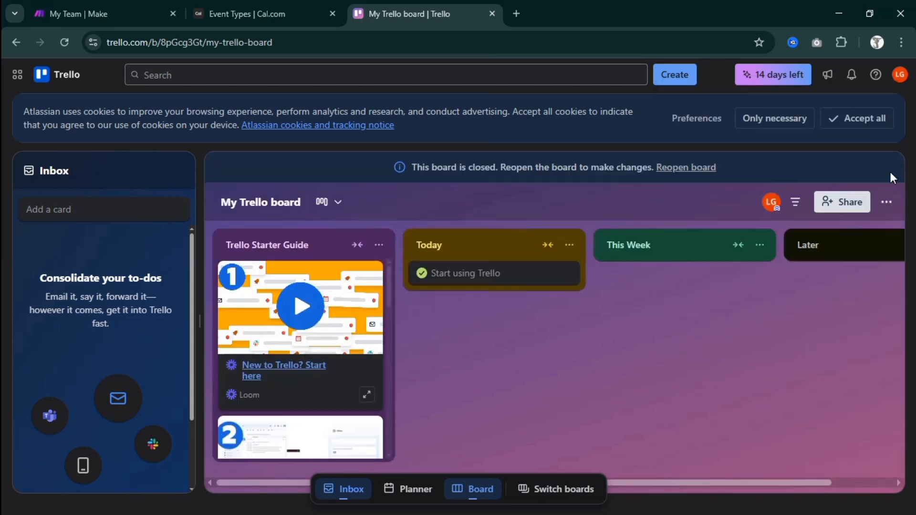
pyautogui.click(887, 202)
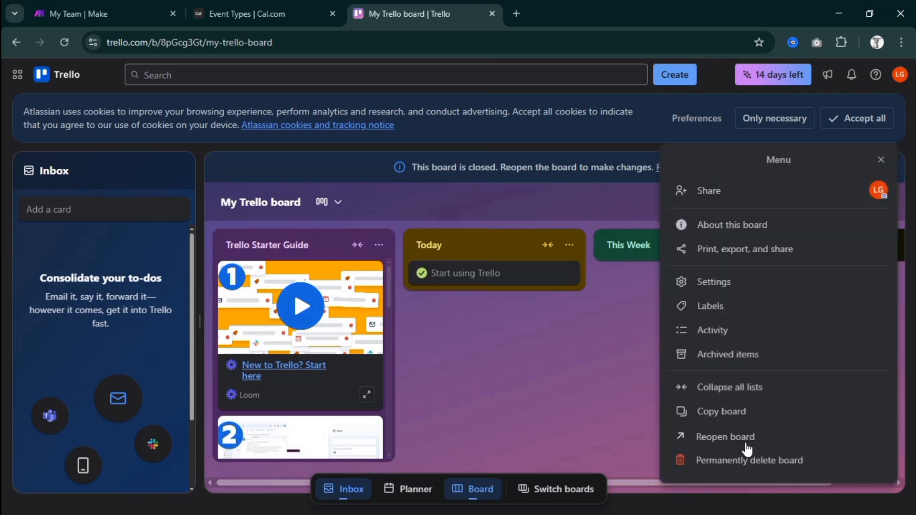
pyautogui.click(730, 463)
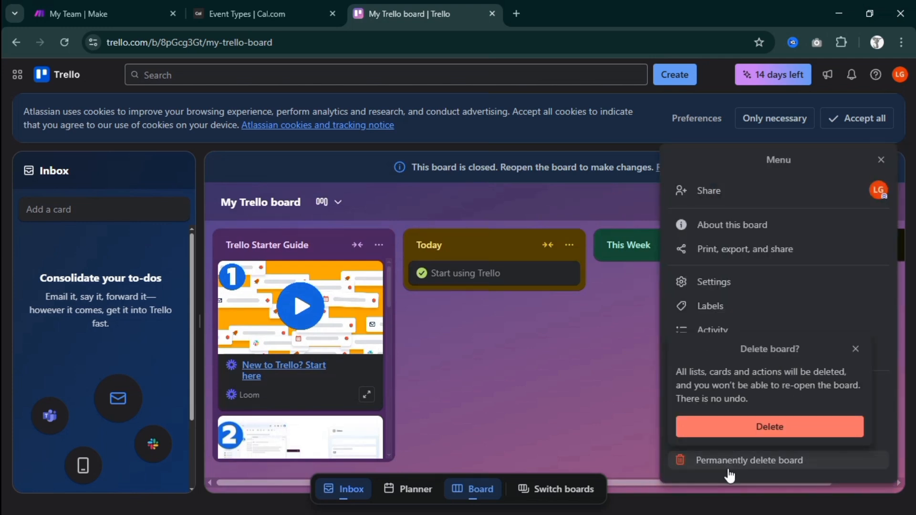
pyautogui.click(741, 427)
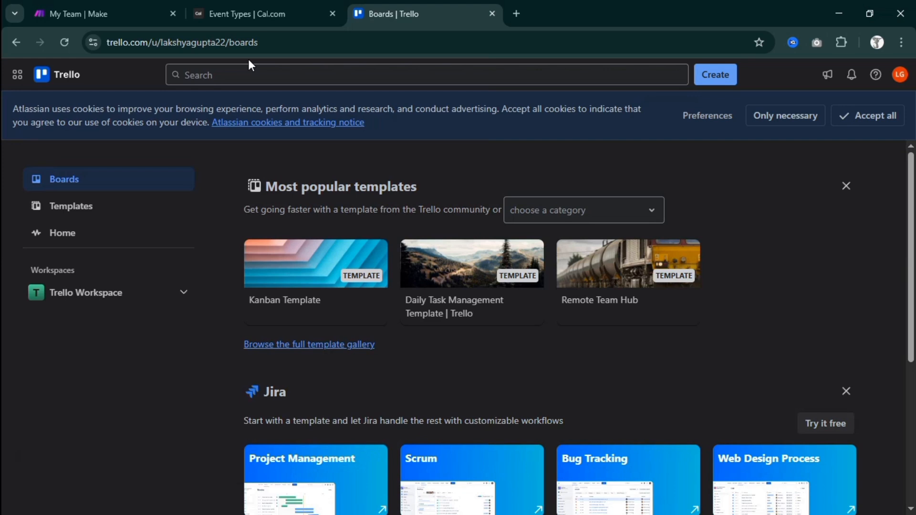
pyautogui.scroll(-5, 889, 346)
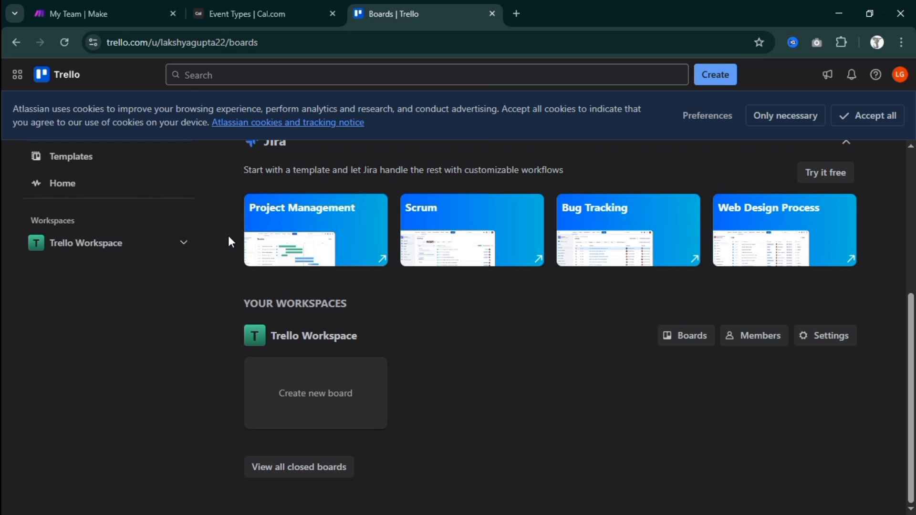
# Step: Switch to Make and create a new scenario built from scratch
pyautogui.click(64, 9)
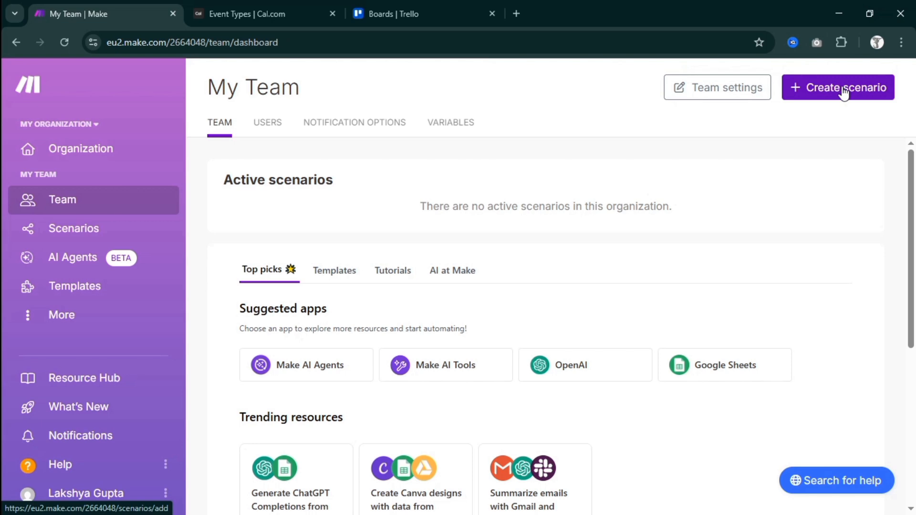
pyautogui.click(845, 93)
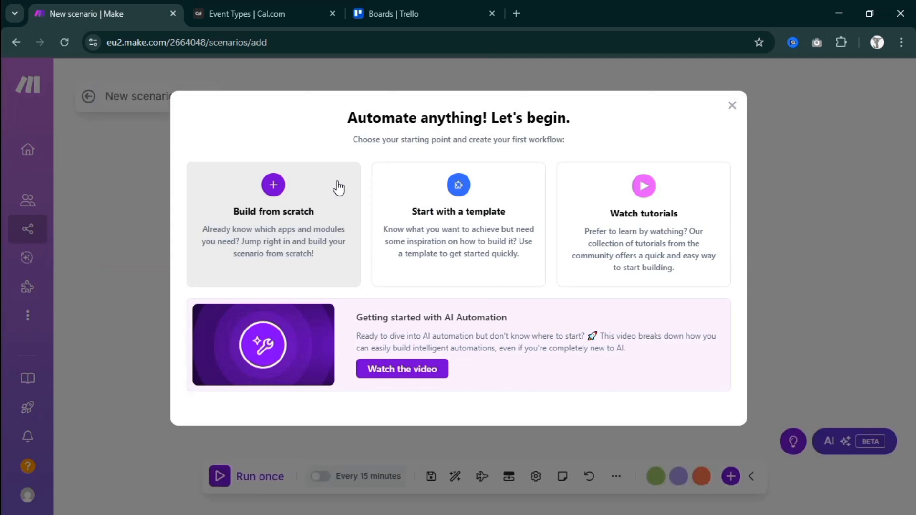
pyautogui.click(260, 244)
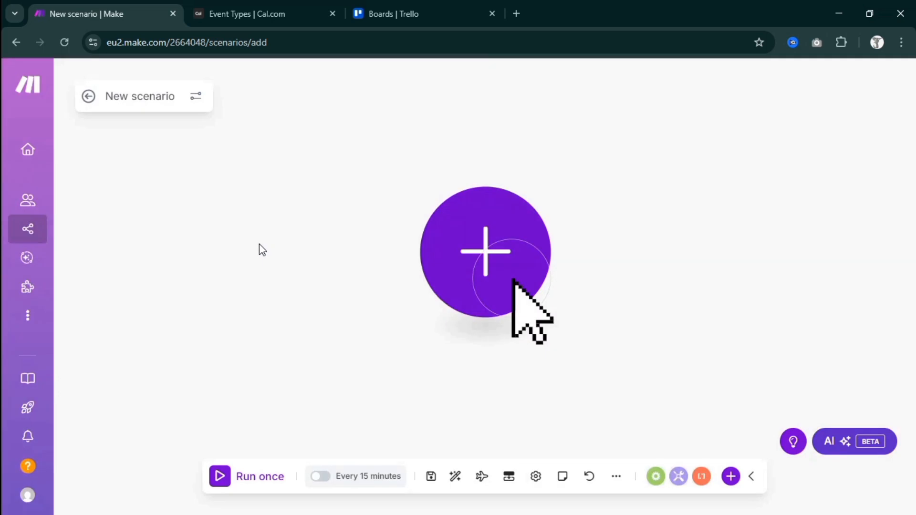
pyautogui.click(901, 76)
# Step: Import the Integration Cal.com blueprint JSON file into the new scenario
pyautogui.click(615, 480)
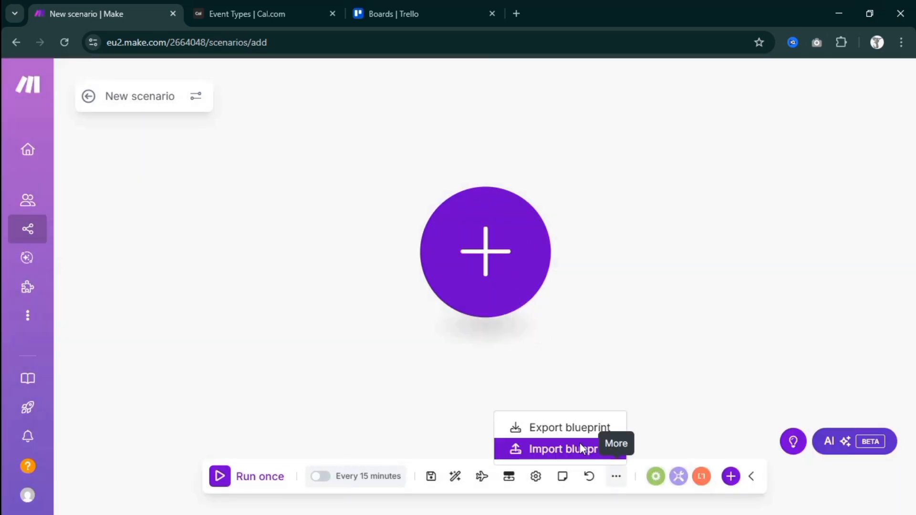
pyautogui.click(563, 448)
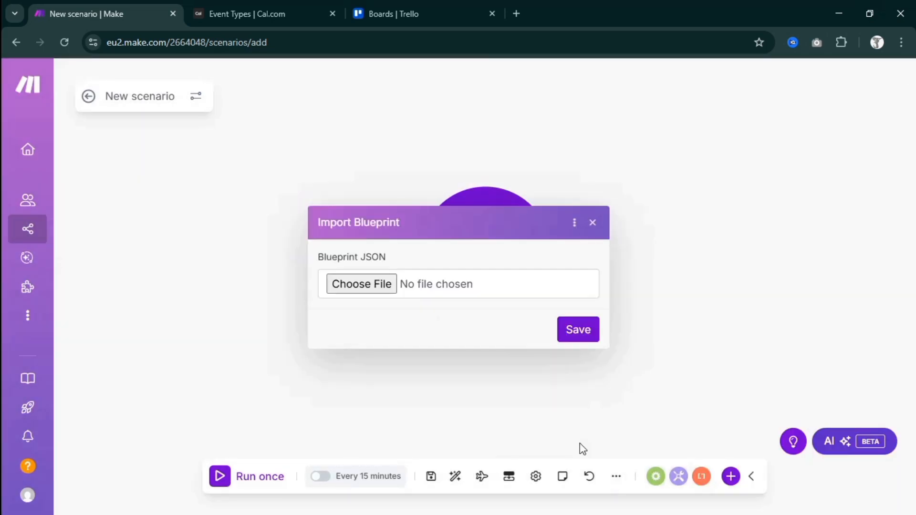
pyautogui.click(367, 288)
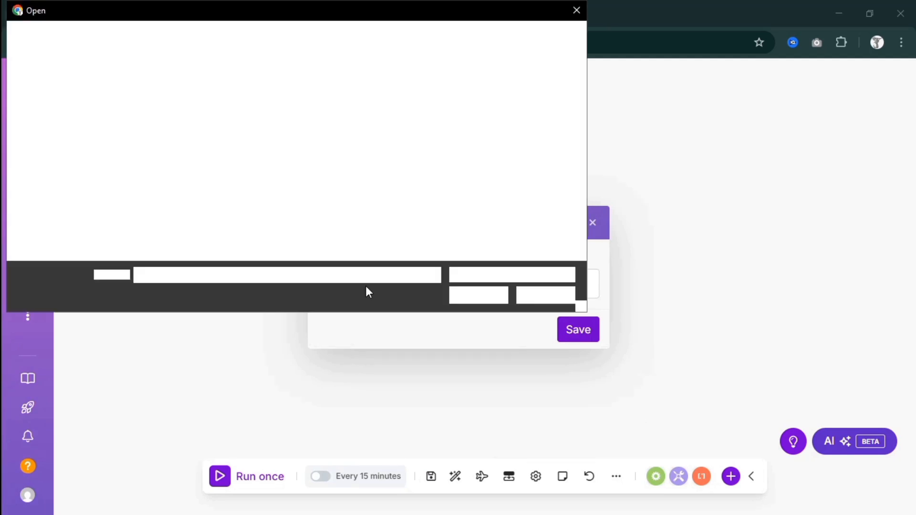
pyautogui.click(578, 330)
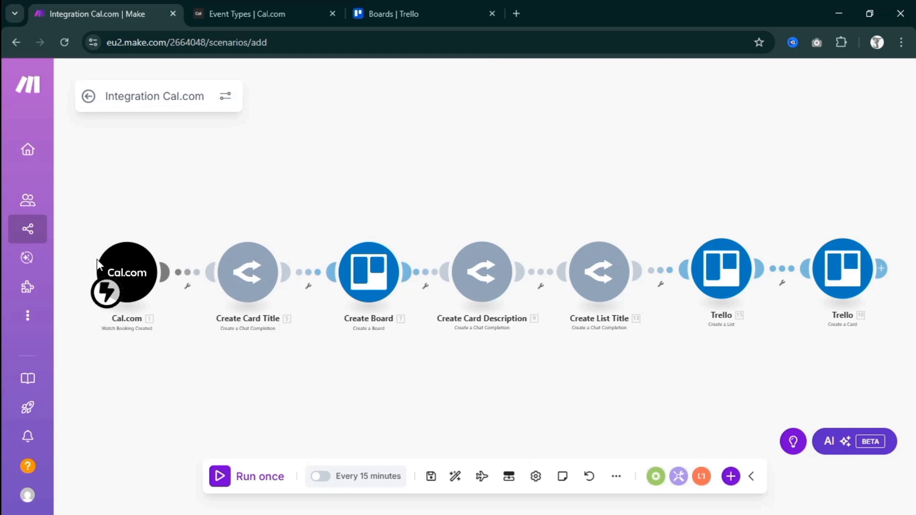
# Step: Start a new webhook for the Cal.com trigger module and open a new Cal.com connection for it
pyautogui.click(129, 269)
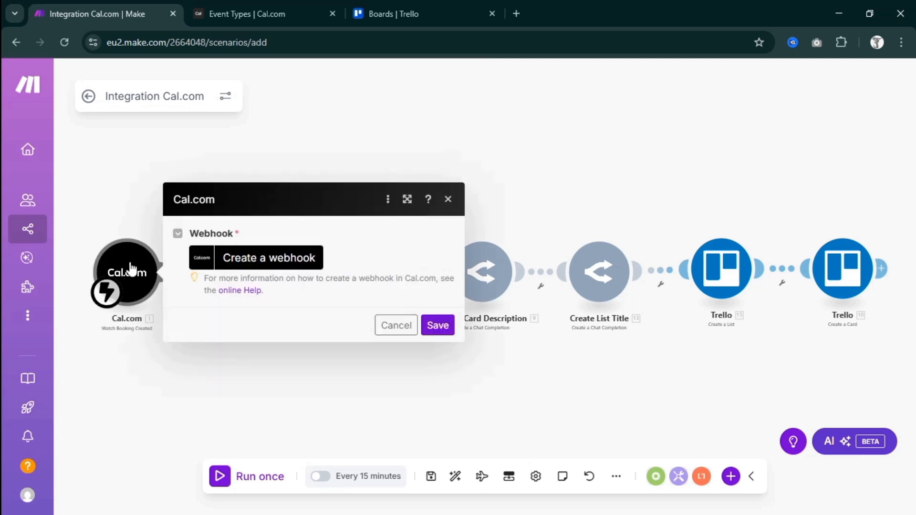
pyautogui.click(288, 264)
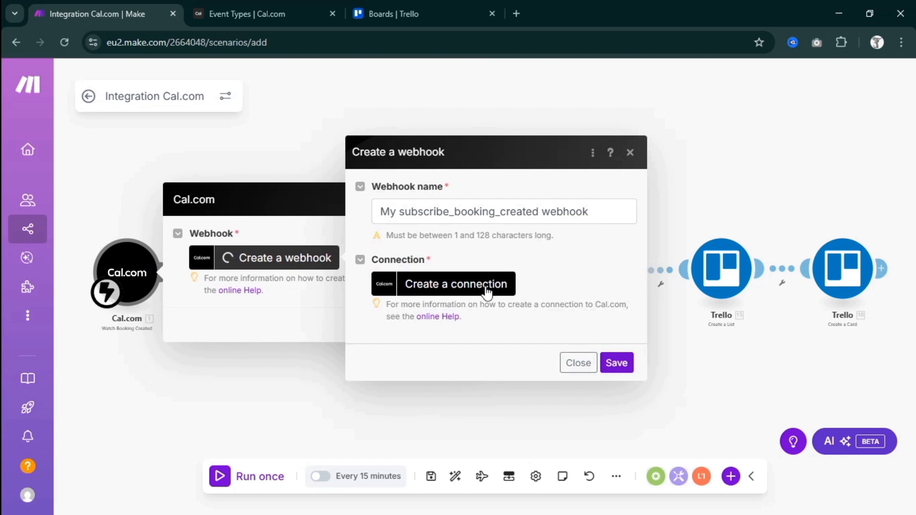
pyautogui.click(485, 285)
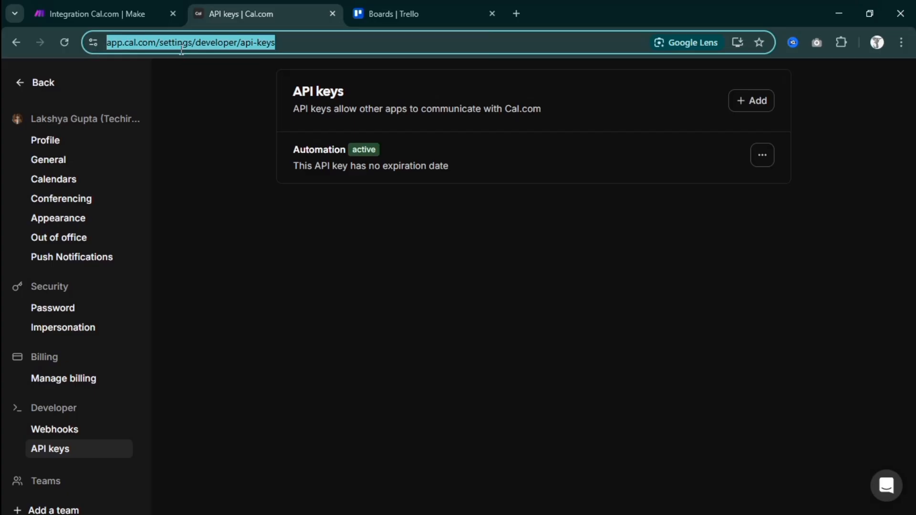
# Step: Search the web for "cal make.com" in the Cal.com browser page and open Cal.com's Make app listing
pyautogui.write('cal')
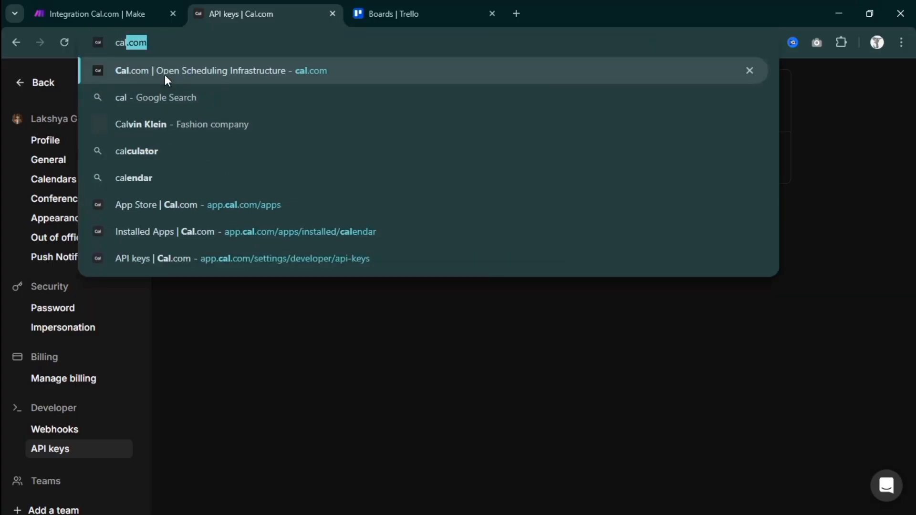
pyautogui.write(' make.com')
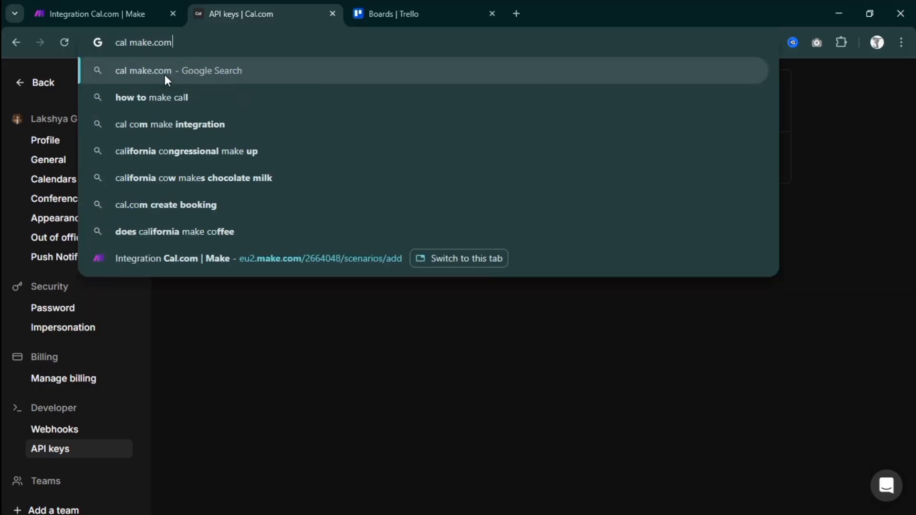
pyautogui.press('Return')
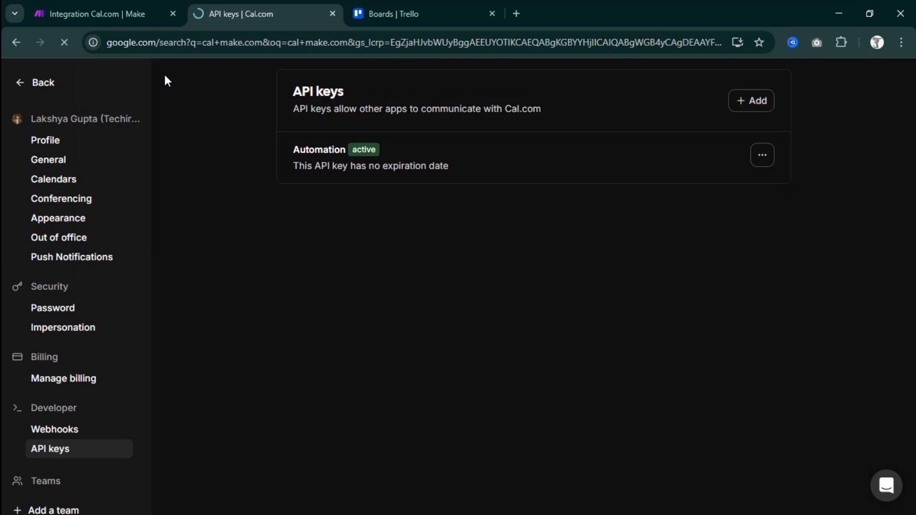
pyautogui.scroll(-8, 458, 286)
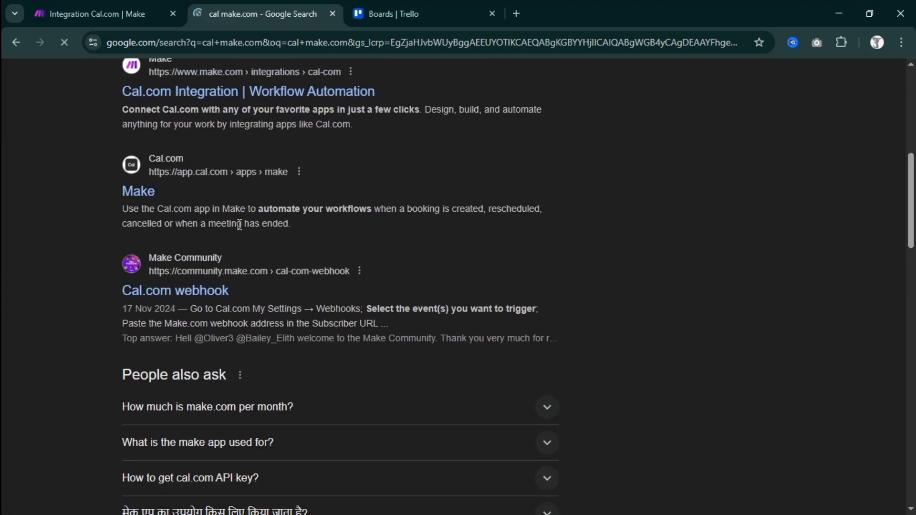
pyautogui.click(129, 193)
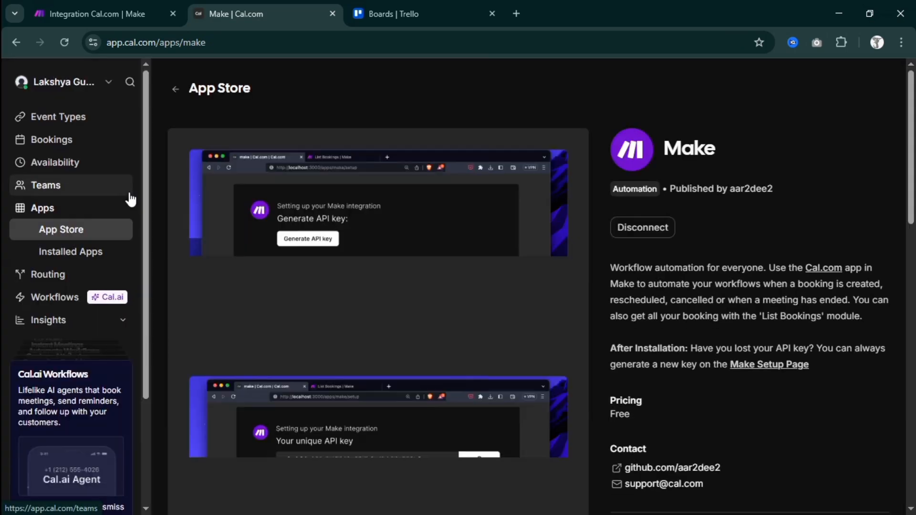
pyautogui.scroll(-5, 885, 327)
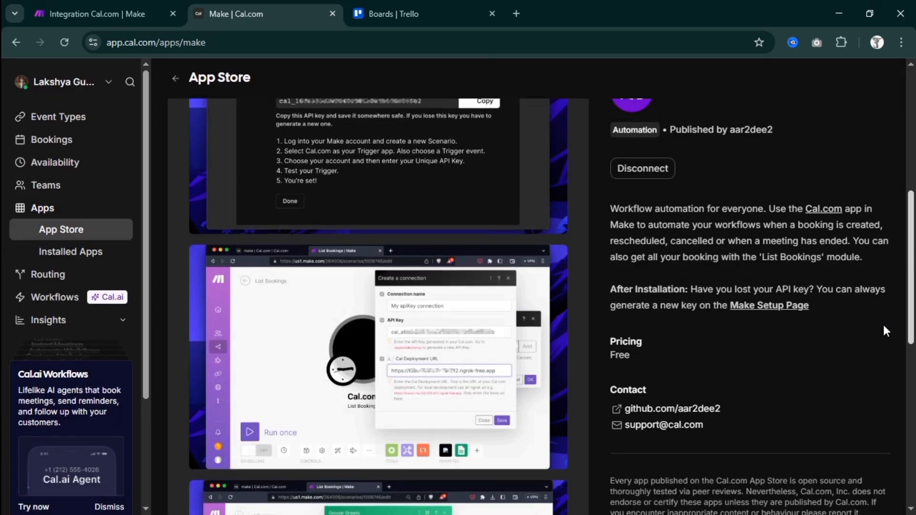
pyautogui.scroll(5, 835, 191)
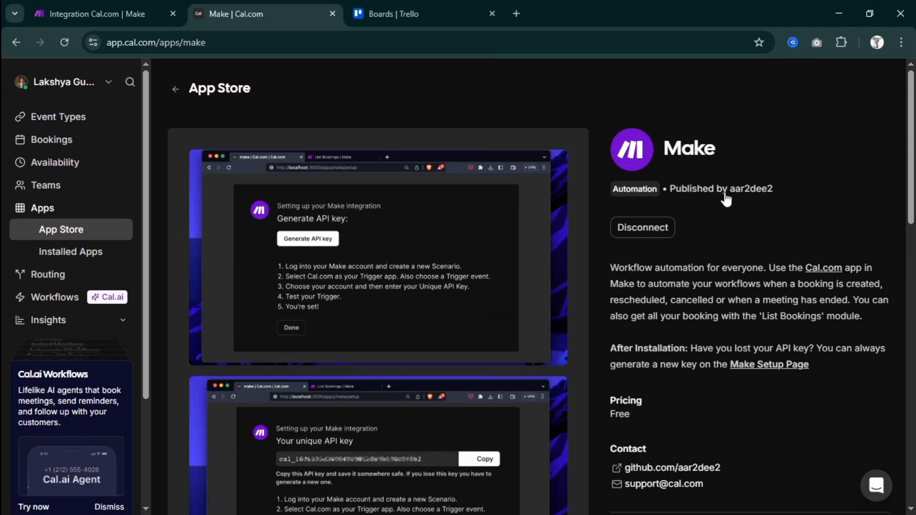
# Step: Remove the existing Make app from Cal.com and reinstall it on the personal account
pyautogui.click(658, 227)
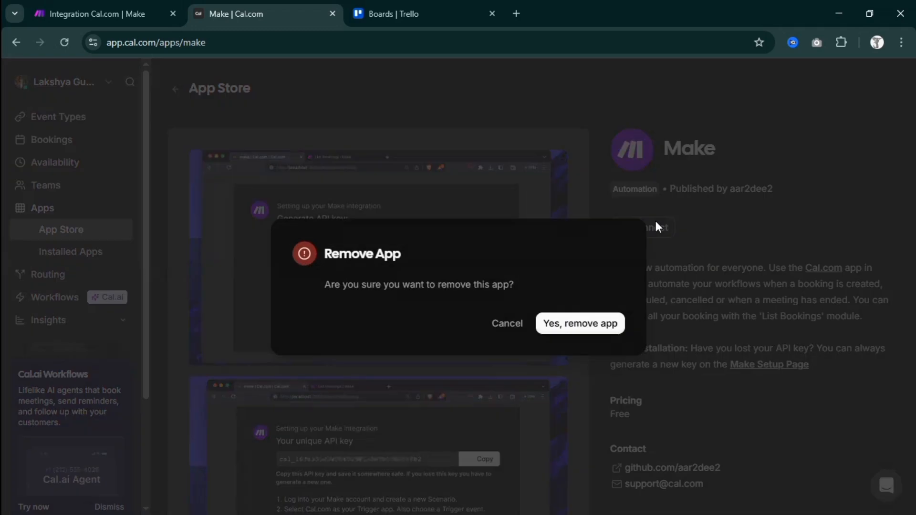
pyautogui.click(595, 321)
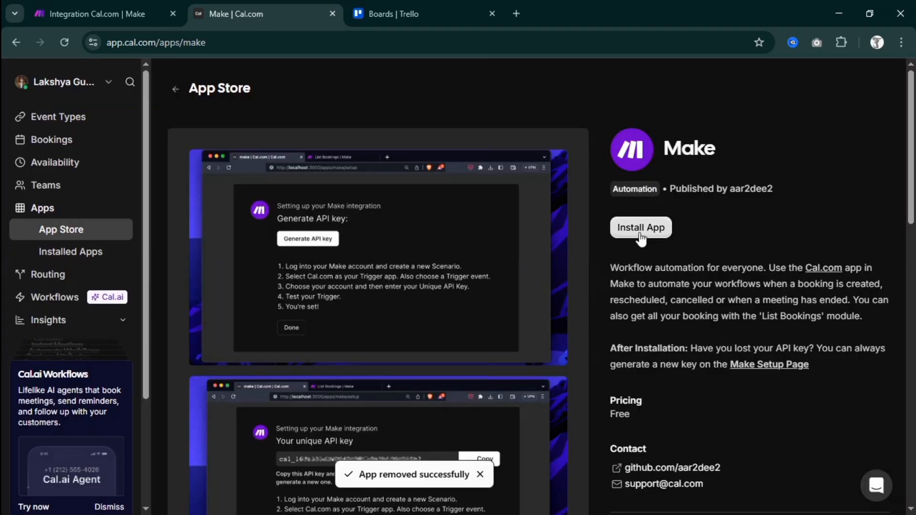
pyautogui.click(641, 228)
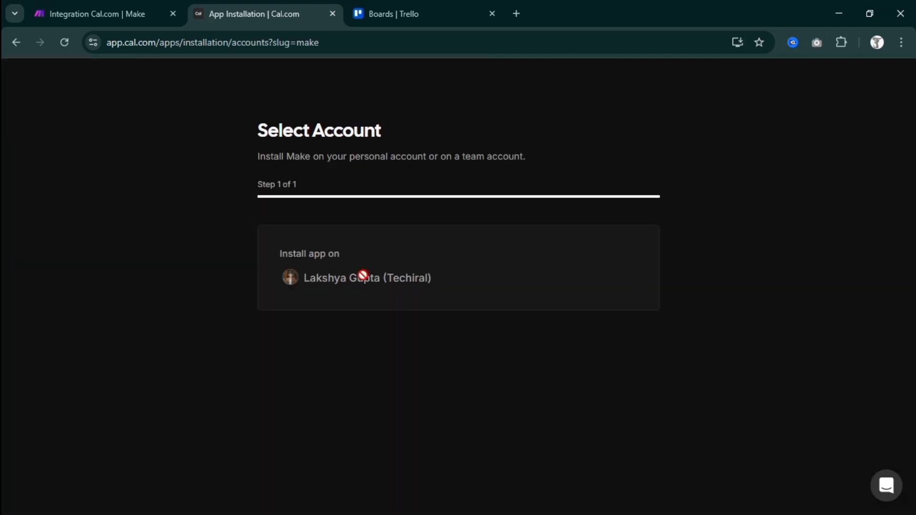
pyautogui.click(364, 279)
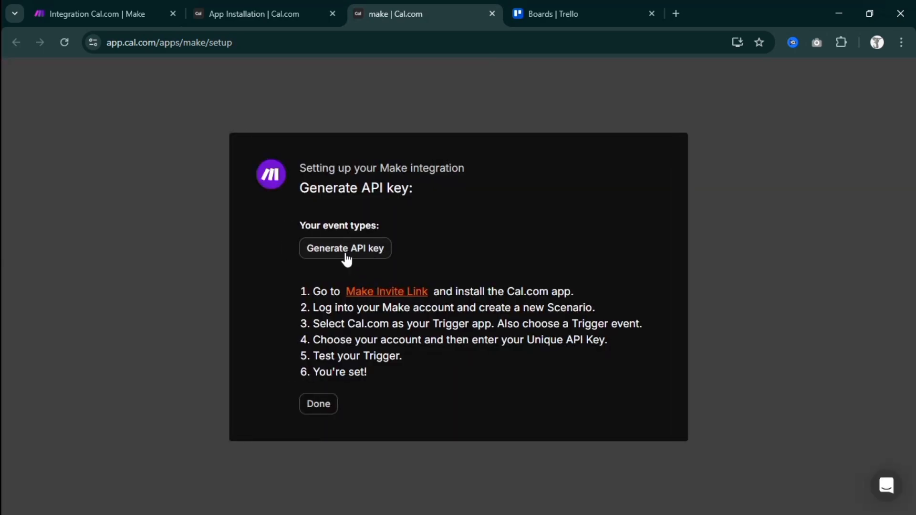
# Step: Generate and copy a new Make API key in Cal.com, and save it as the API Key of the Cal.com connection in Make
pyautogui.click(345, 255)
pyautogui.click(614, 246)
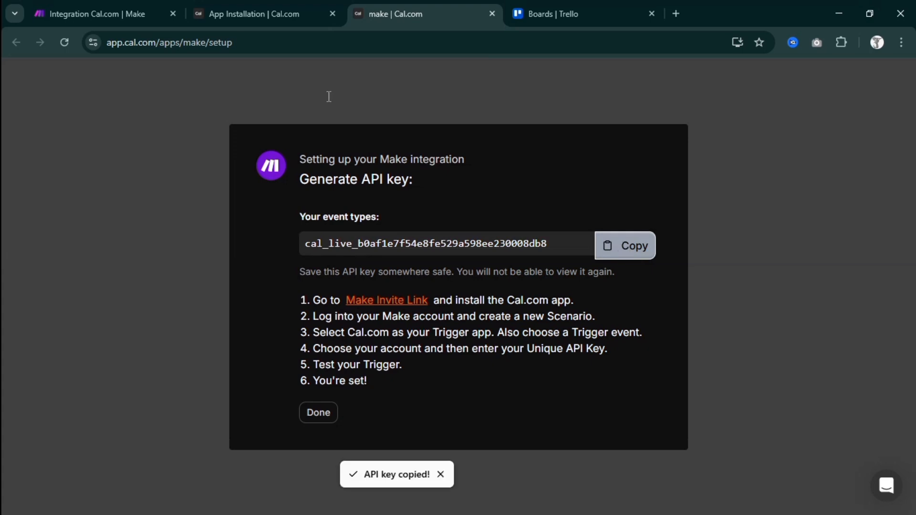
pyautogui.click(81, 10)
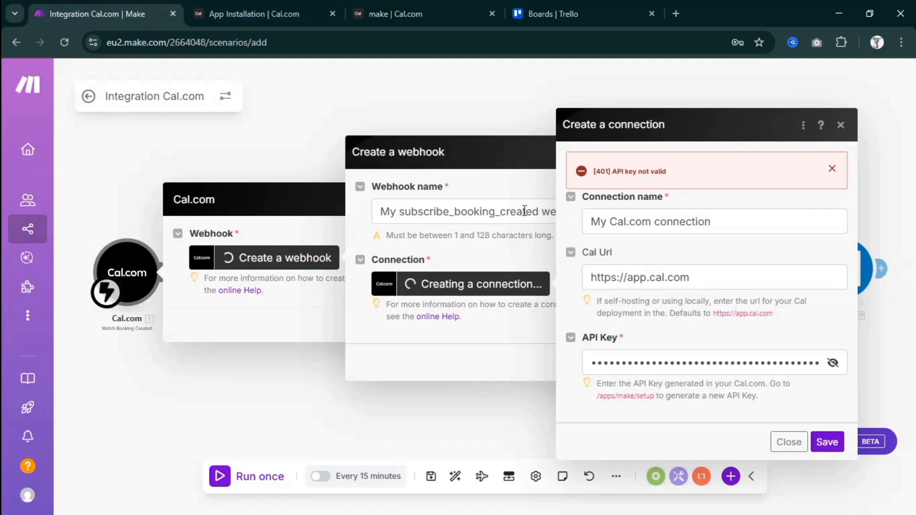
pyautogui.tripleClick(637, 358)
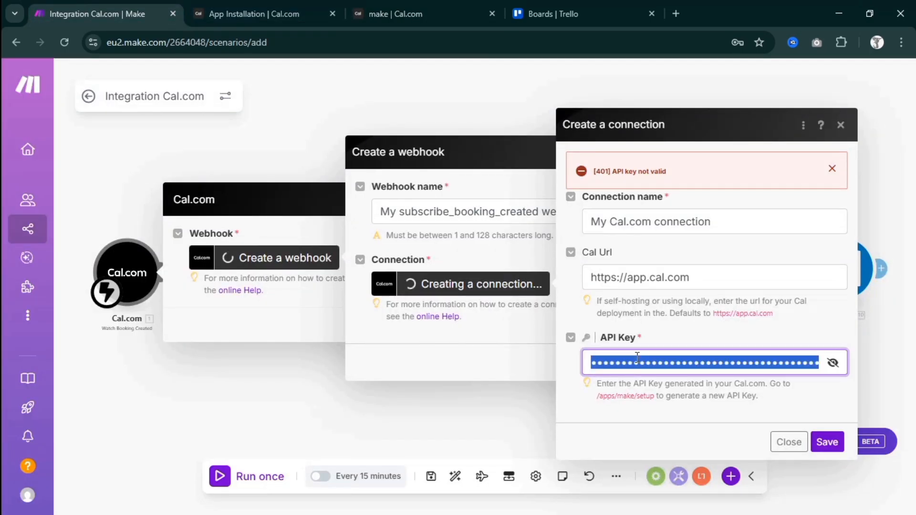
pyautogui.hotkey('ctrl', 'v')
pyautogui.click(828, 442)
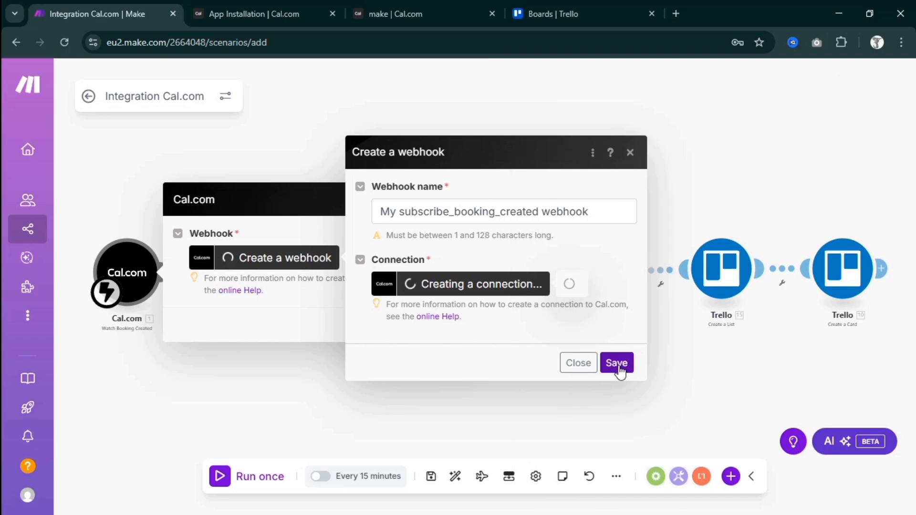
# Step: Save the webhook named My subscribe_booking_created webhook and save the Cal.com trigger module with it
pyautogui.click(685, 248)
pyautogui.click(606, 363)
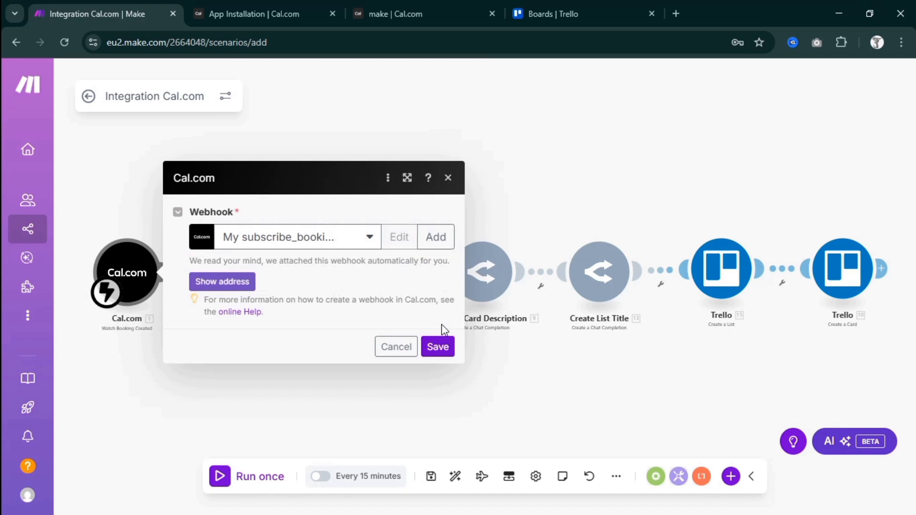
pyautogui.click(437, 347)
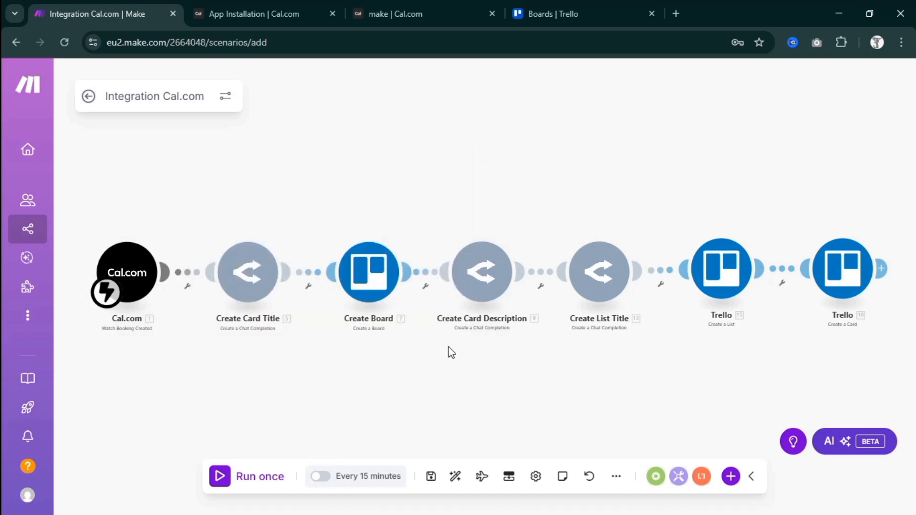
# Step: Create a connection named My Trello connection for the Create Board module
pyautogui.moveTo(448, 347); pyautogui.dragTo(465, 351)
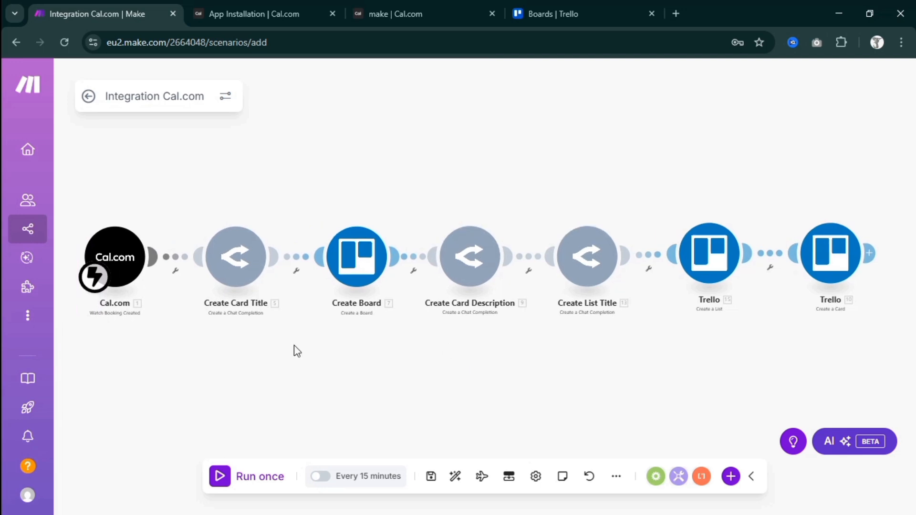
pyautogui.moveTo(109, 384); pyautogui.dragTo(127, 383)
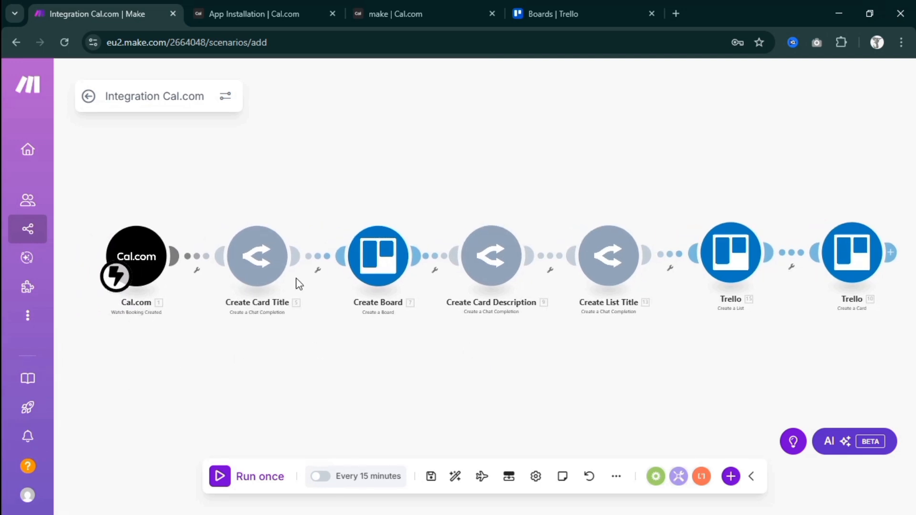
pyautogui.click(365, 275)
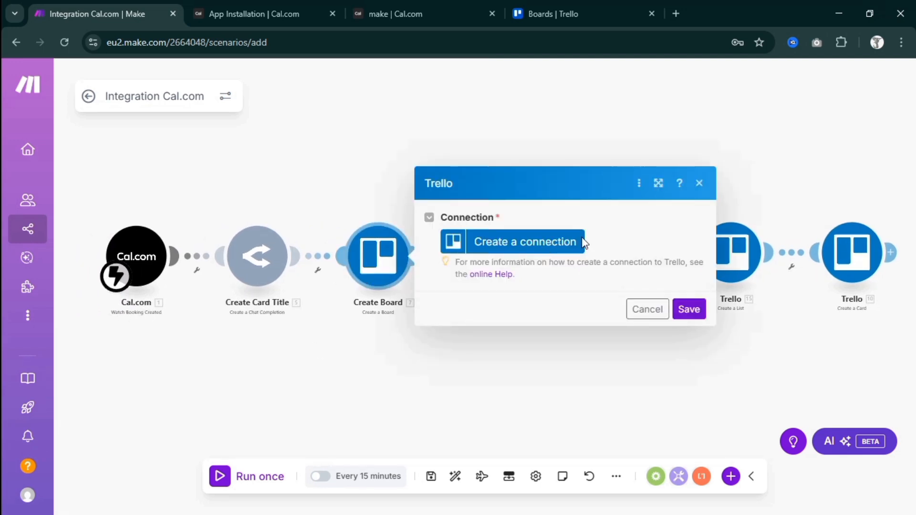
pyautogui.click(552, 243)
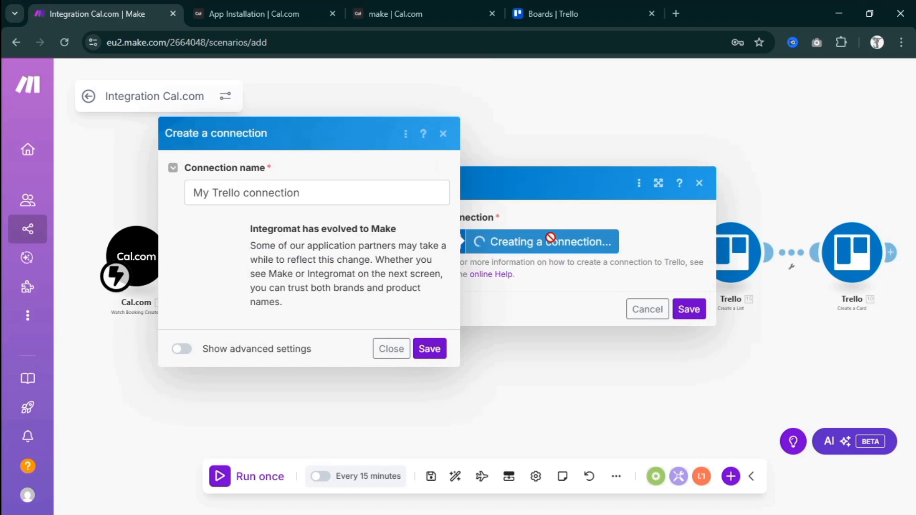
pyautogui.click(434, 355)
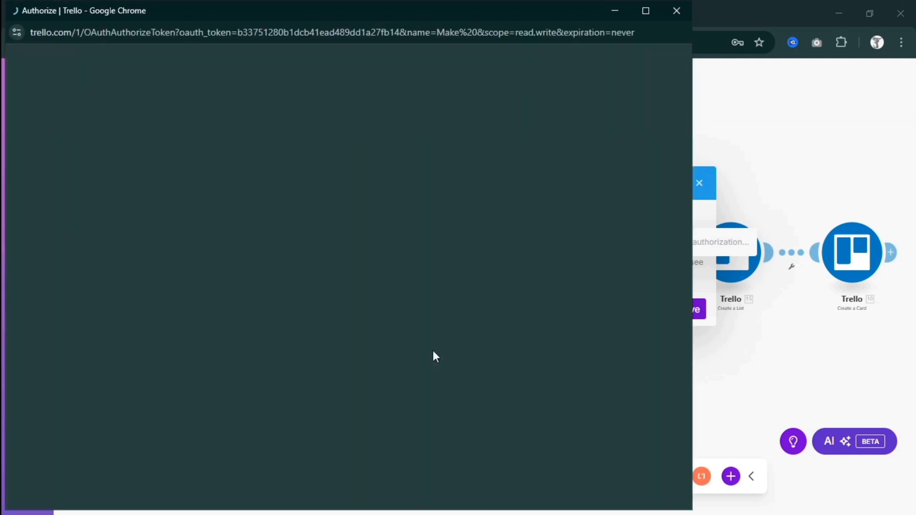
# Step: Allow Make to access the Trello account and save the Create Board module with its mapped name and description
pyautogui.scroll(-8, 650, 339)
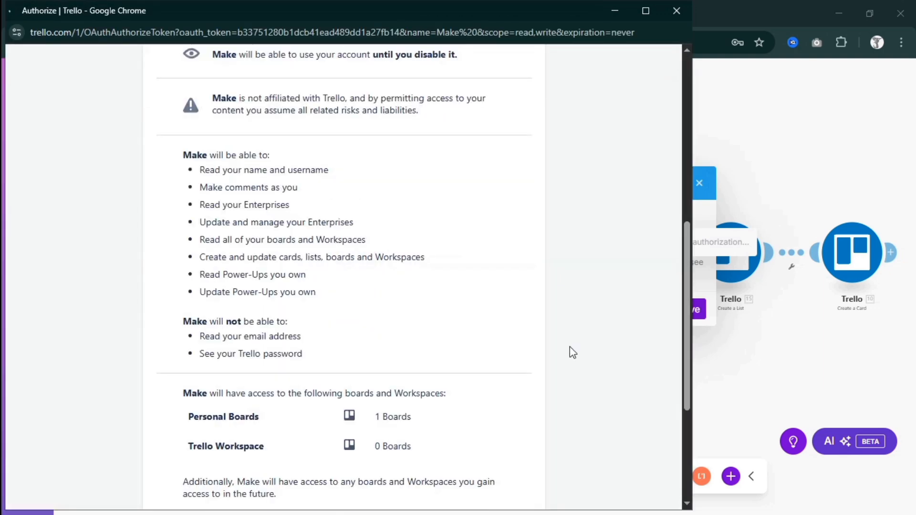
pyautogui.scroll(-4, 658, 347)
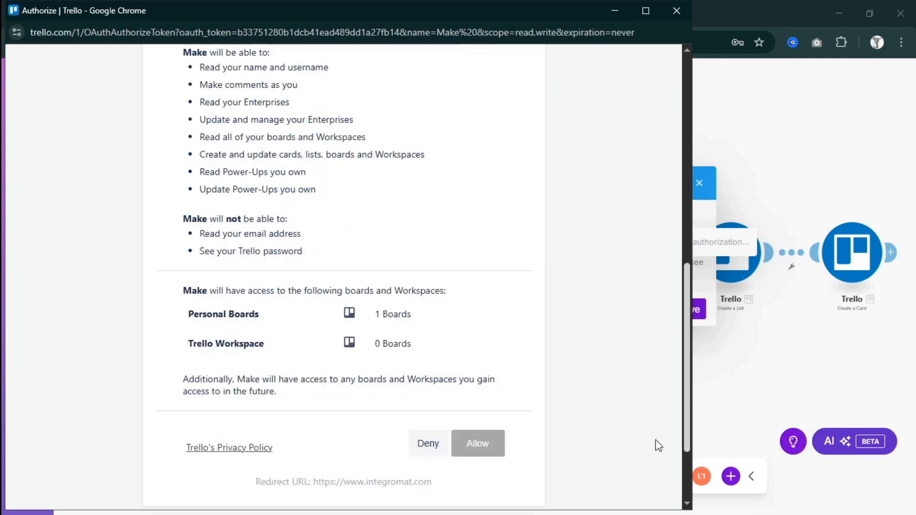
pyautogui.click(482, 342)
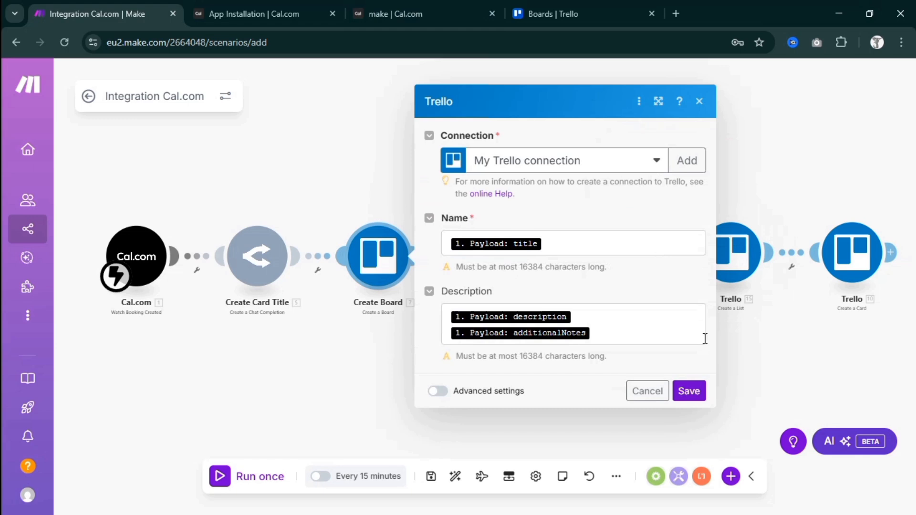
pyautogui.click(692, 391)
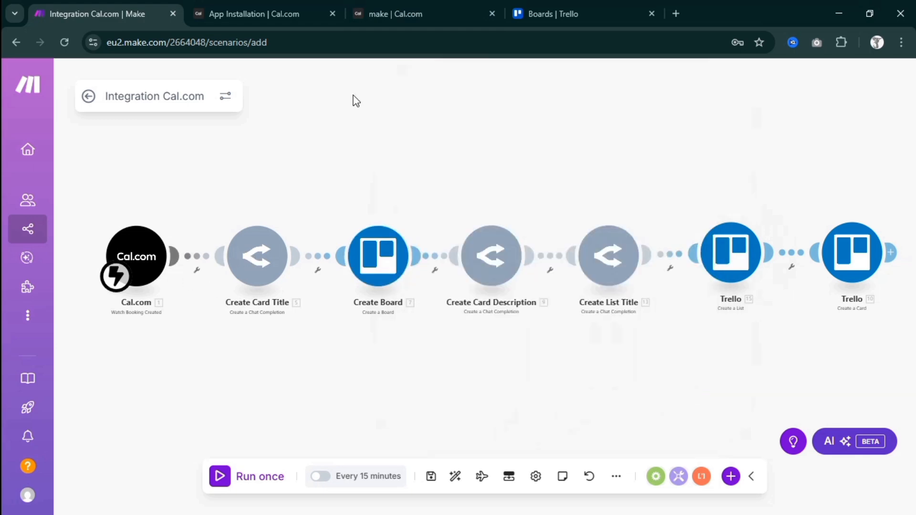
# Step: Search the web for "openrouter" in place of the Cal.com setup page, and open the OpenRouter site's sign-in form
pyautogui.click(424, 11)
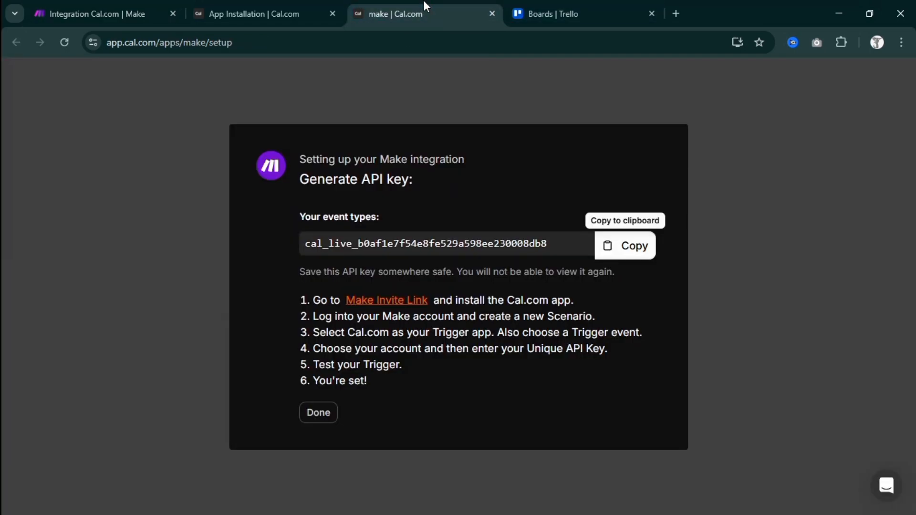
pyautogui.click(403, 41)
pyautogui.write('op')
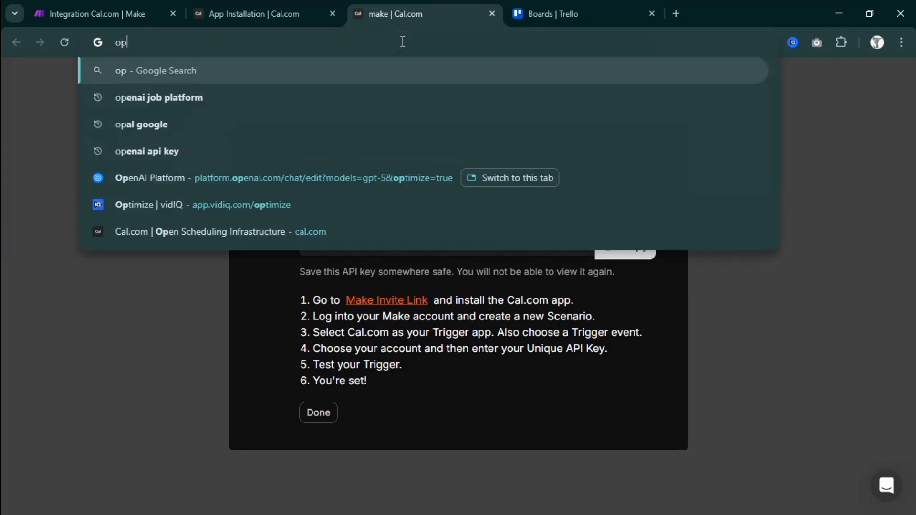
pyautogui.write('enrouter')
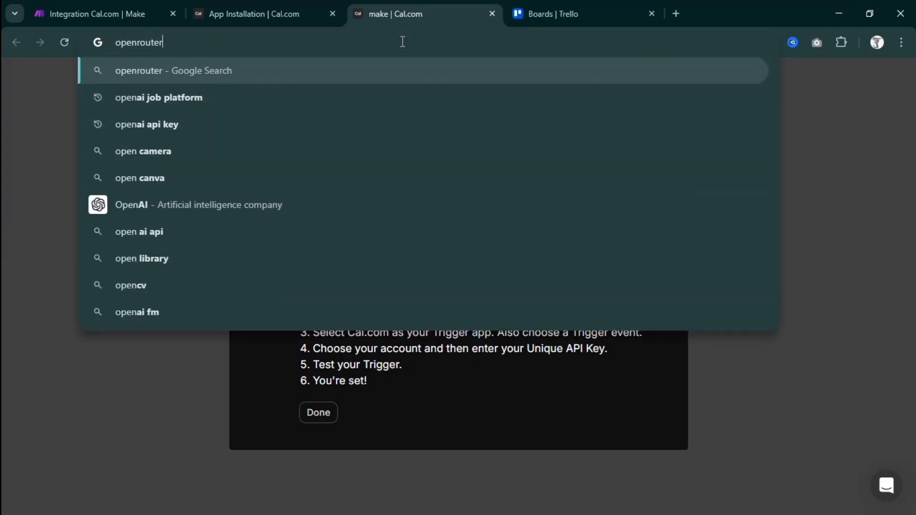
pyautogui.press('Return')
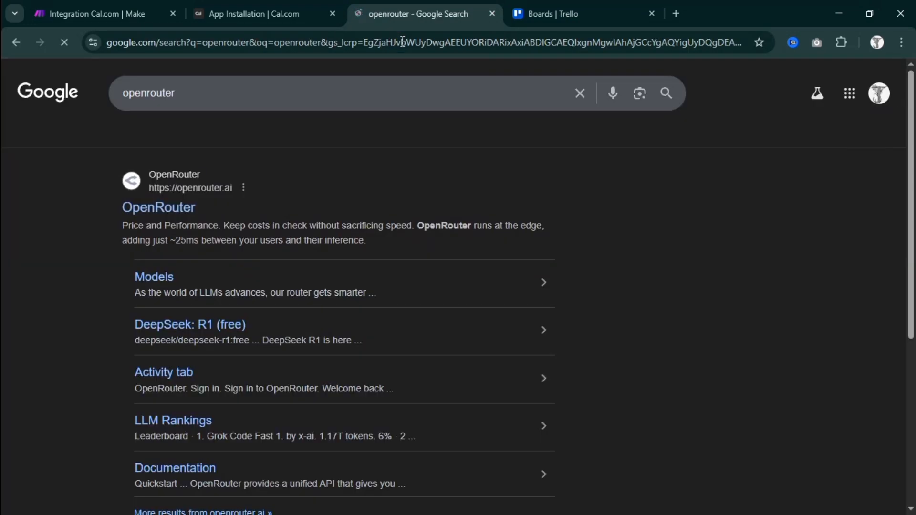
pyautogui.click(178, 204)
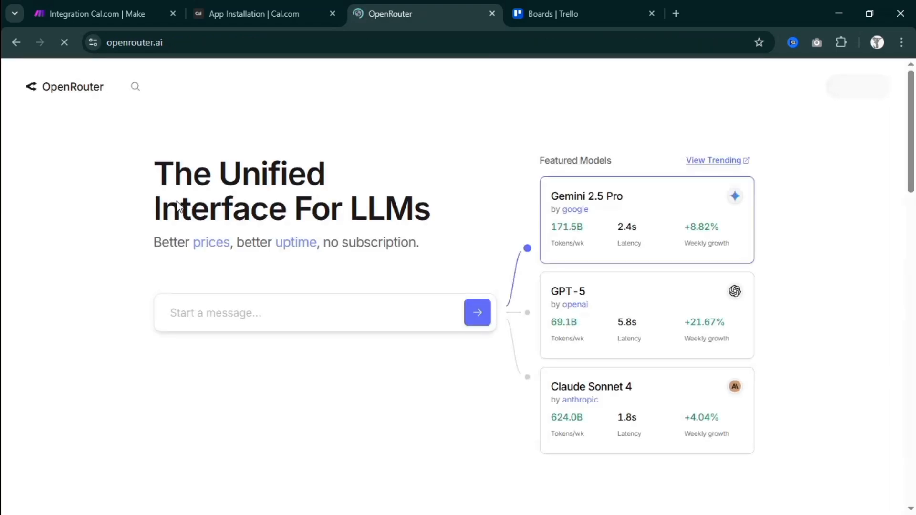
pyautogui.click(858, 87)
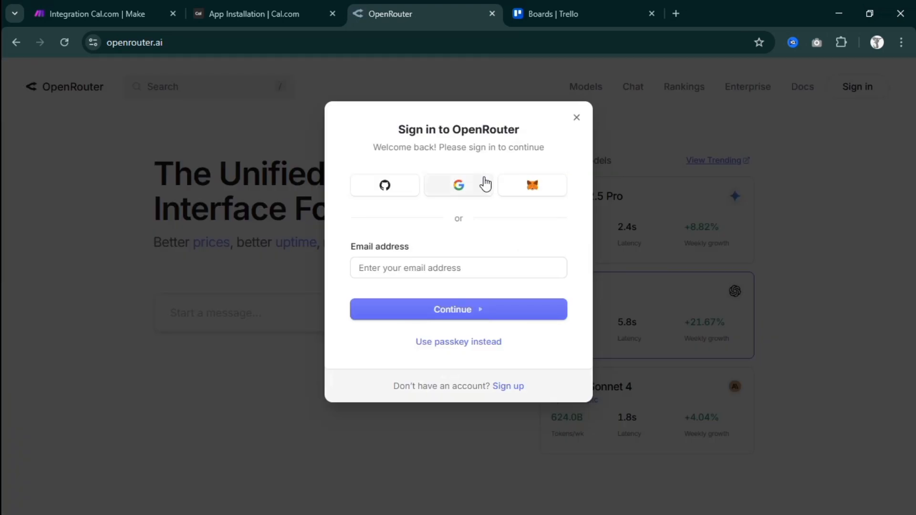
# Step: Sign in to OpenRouter with the Google account and accept the Terms of Service and Privacy Policy
pyautogui.click(485, 184)
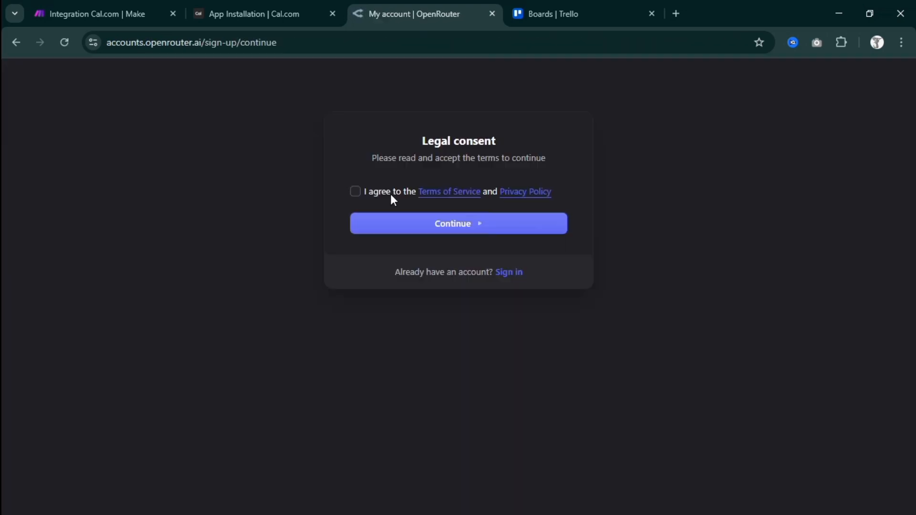
pyautogui.click(390, 193)
pyautogui.click(414, 223)
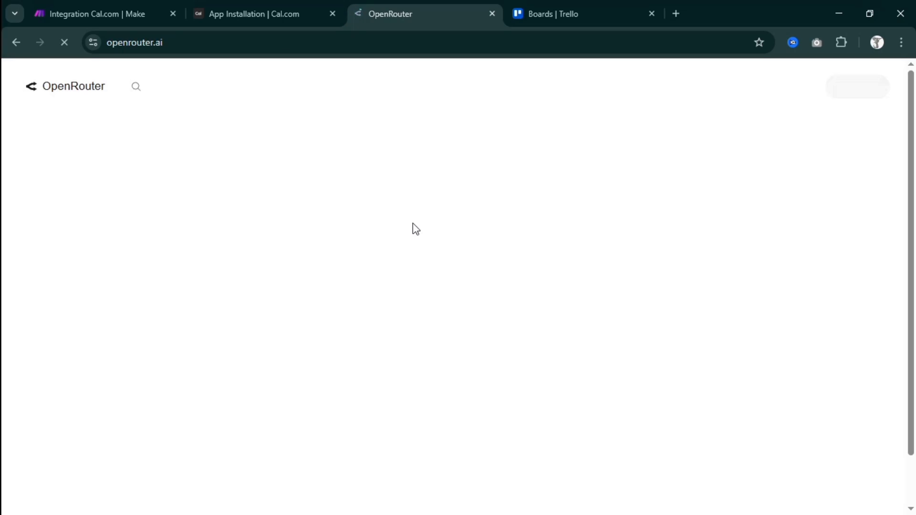
# Step: Back in Make, create and authorize an OpenRouter oAuth2 connection named My OpenRouter oAuth2 connection for the Create Card Title module
pyautogui.hotkey('ctrl', '1')
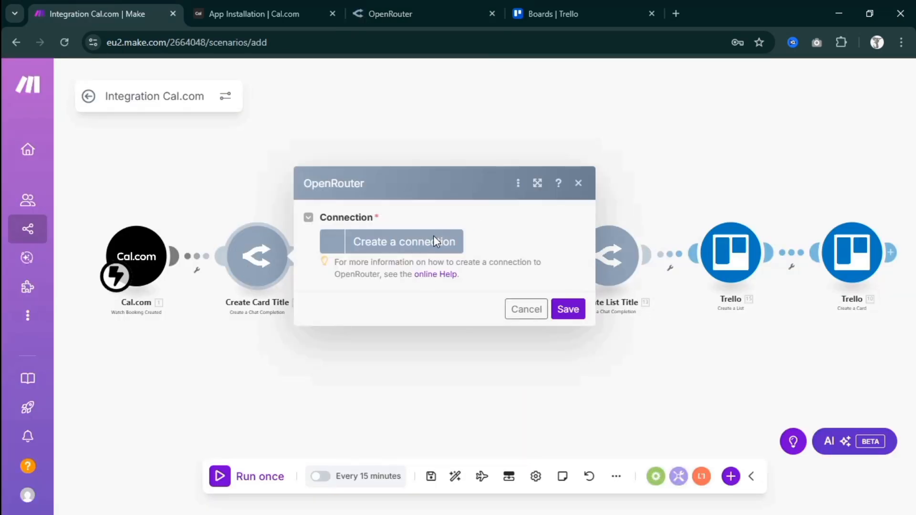
pyautogui.click(430, 240)
pyautogui.click(605, 245)
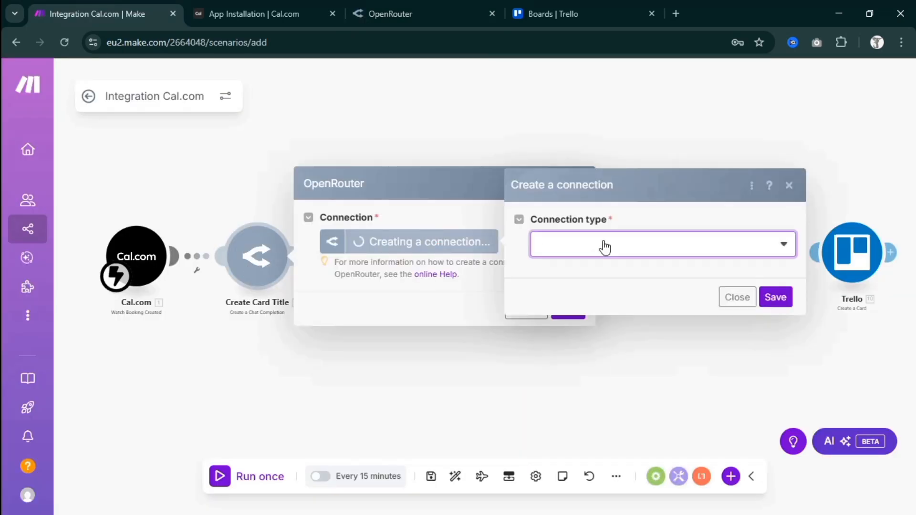
pyautogui.click(598, 269)
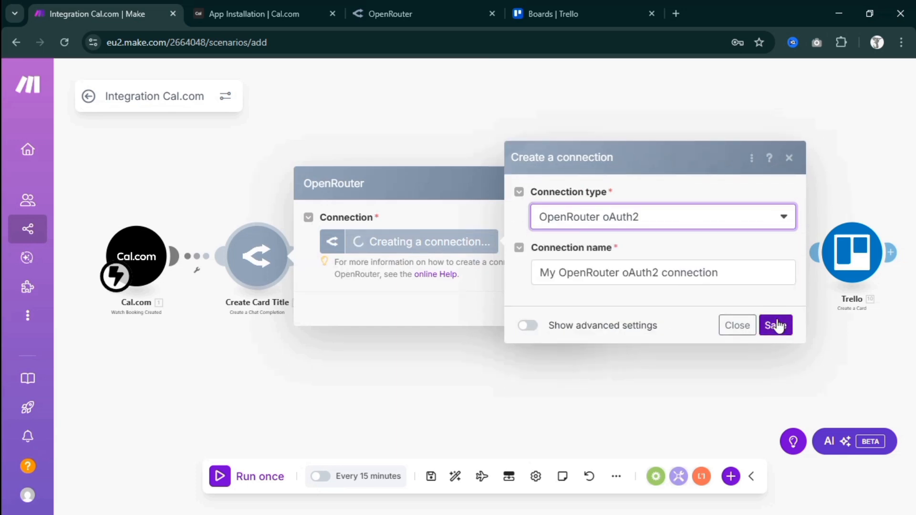
pyautogui.click(777, 327)
pyautogui.click(312, 424)
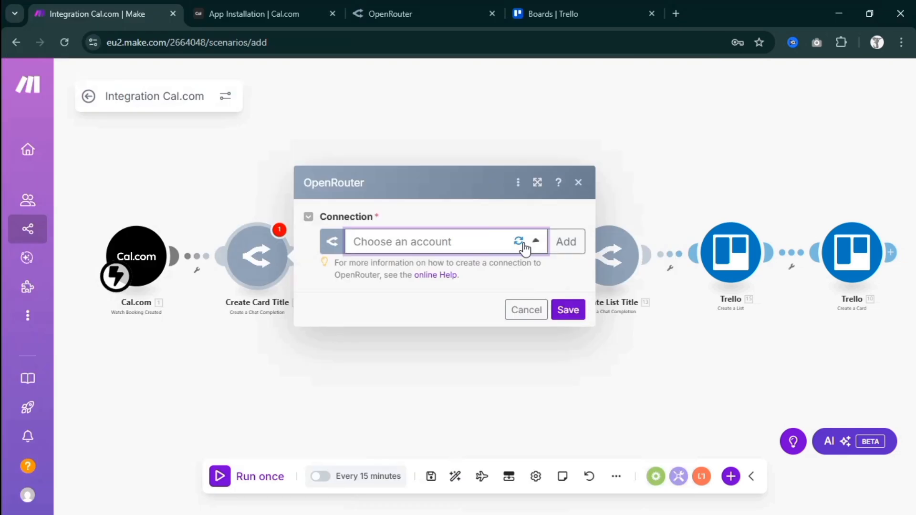
# Step: Refresh the available connections, select the second My OpenRouter oAuth2 connection for the Create Card Title module, and save the module
pyautogui.click(521, 244)
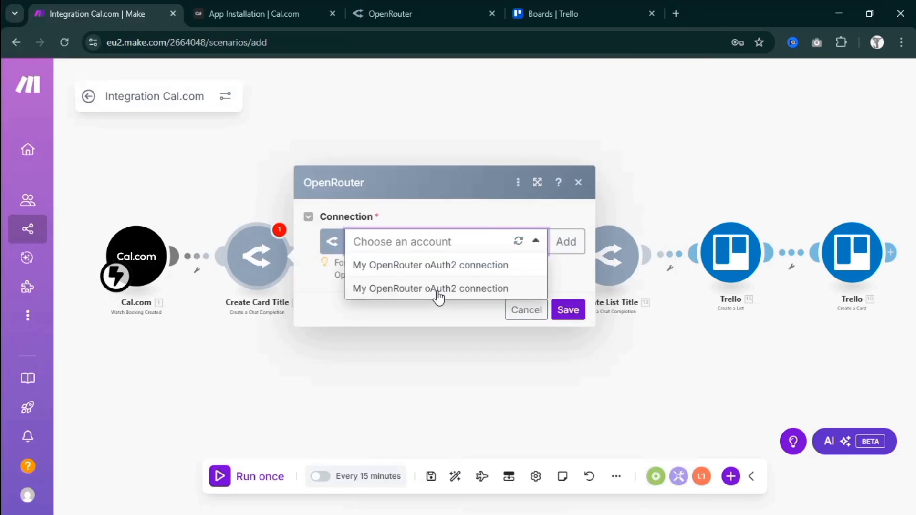
pyautogui.click(440, 317)
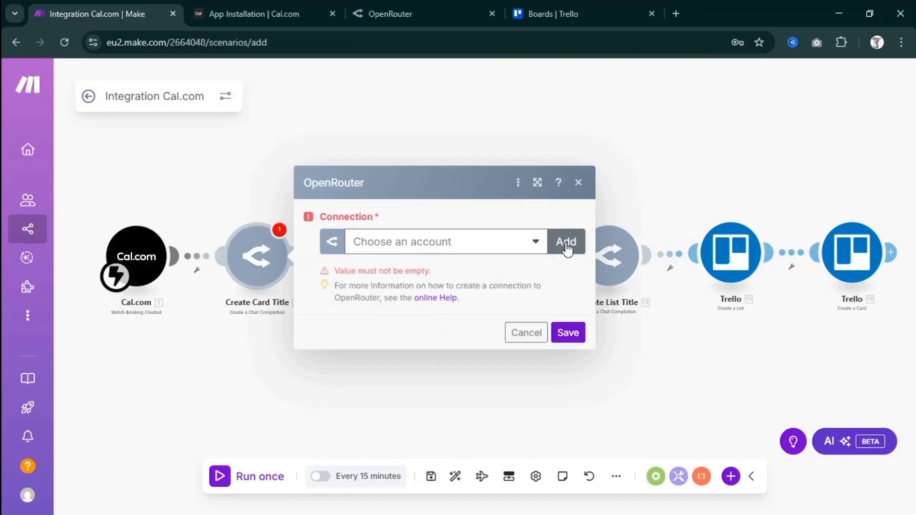
pyautogui.click(532, 246)
pyautogui.click(518, 289)
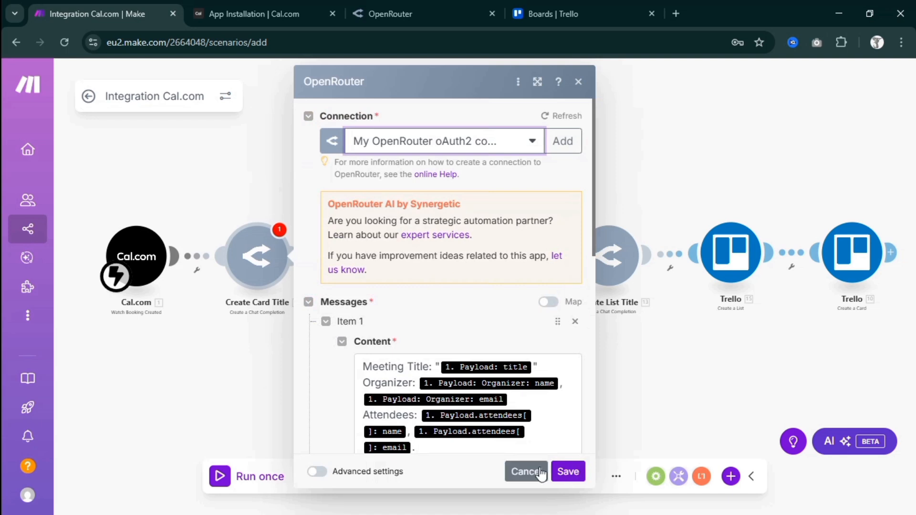
pyautogui.click(568, 472)
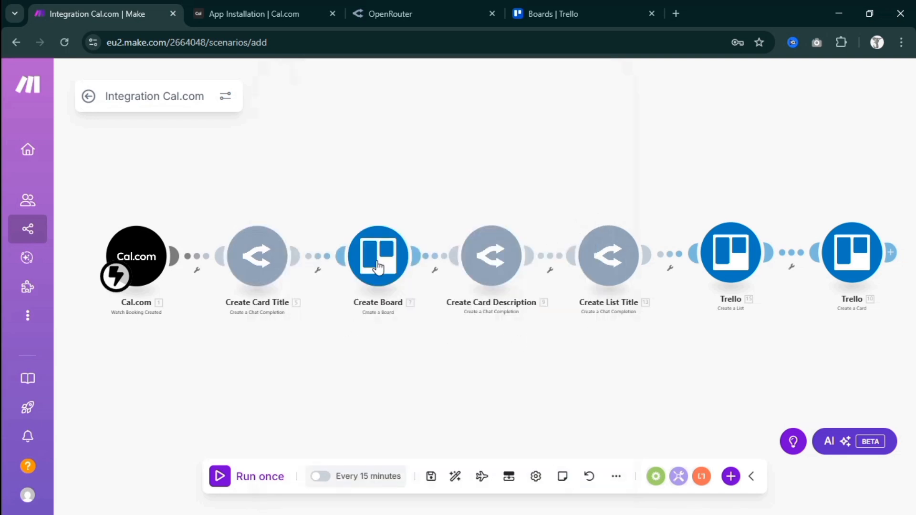
# Step: Switch to Cal.com and load the app.cal.com start page in place of the app installation page
pyautogui.moveTo(278, 340); pyautogui.dragTo(268, 360)
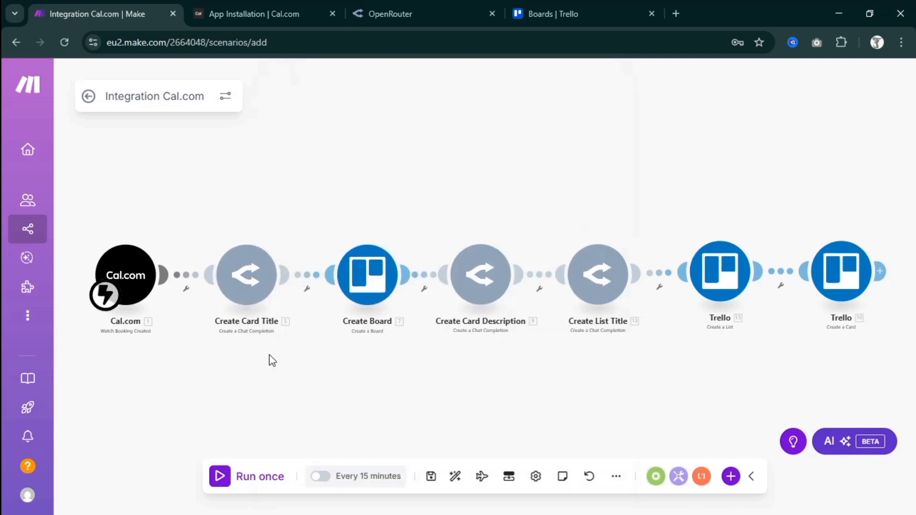
pyautogui.click(293, 1)
pyautogui.moveTo(350, 43); pyautogui.dragTo(157, 38)
pyautogui.press('BackSpace')
pyautogui.press('Return')
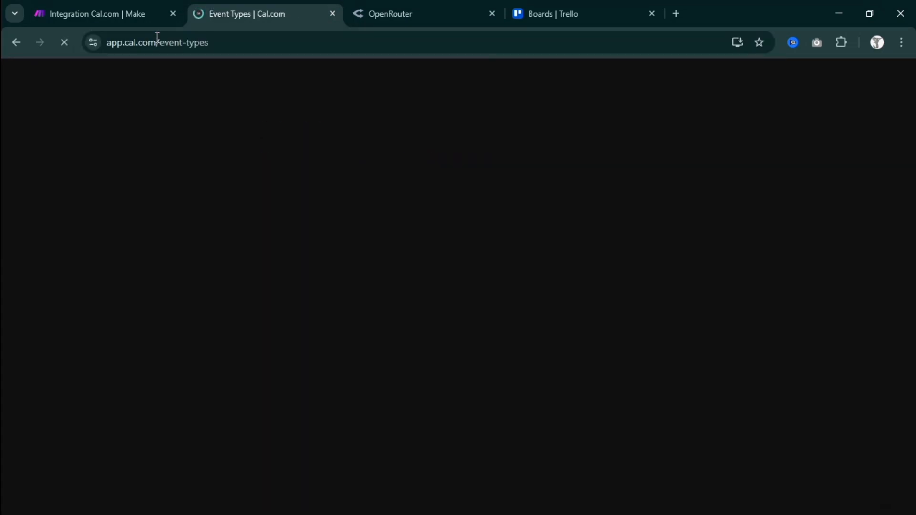
# Step: Reload the Trello boards page and check which boards exist in the Trello Workspace
pyautogui.click(516, 10)
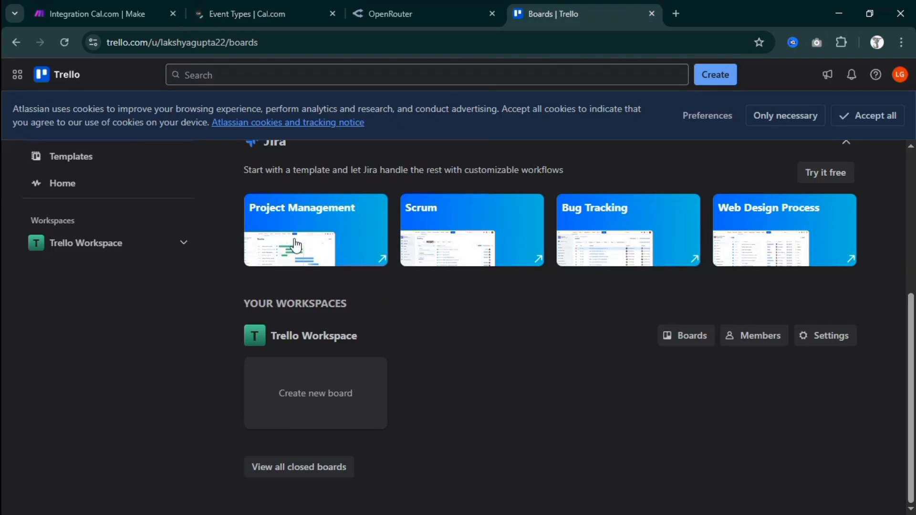
pyautogui.hotkey('ctrl', 'r')
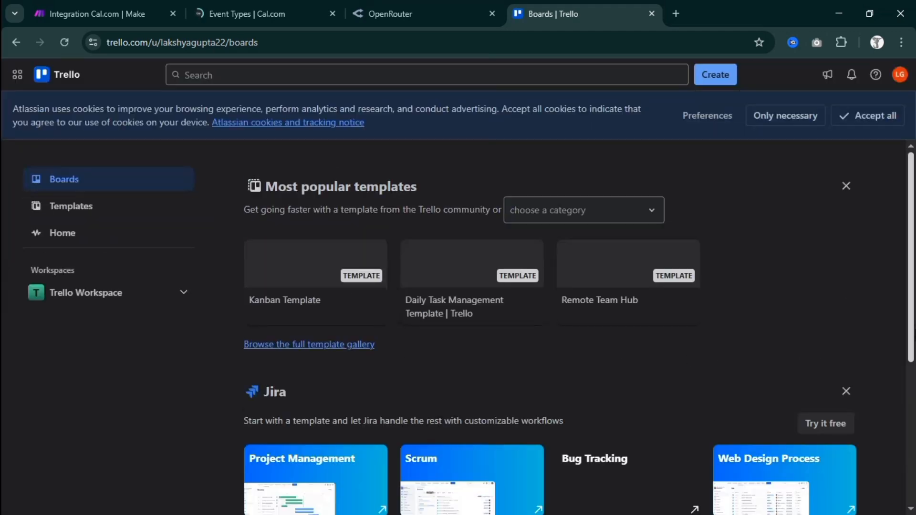
pyautogui.moveTo(915, 332); pyautogui.dragTo(914, 477)
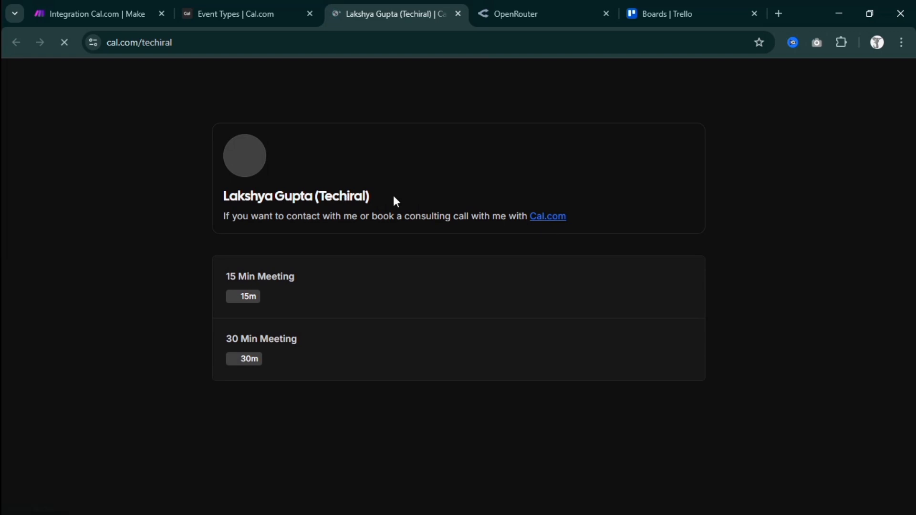
# Step: Open the 15 Min Meeting from the public Cal.com page and choose the 4:00 pm slot on Wednesday, September 17, 2025
pyautogui.moveTo(393, 197); pyautogui.dragTo(219, 196)
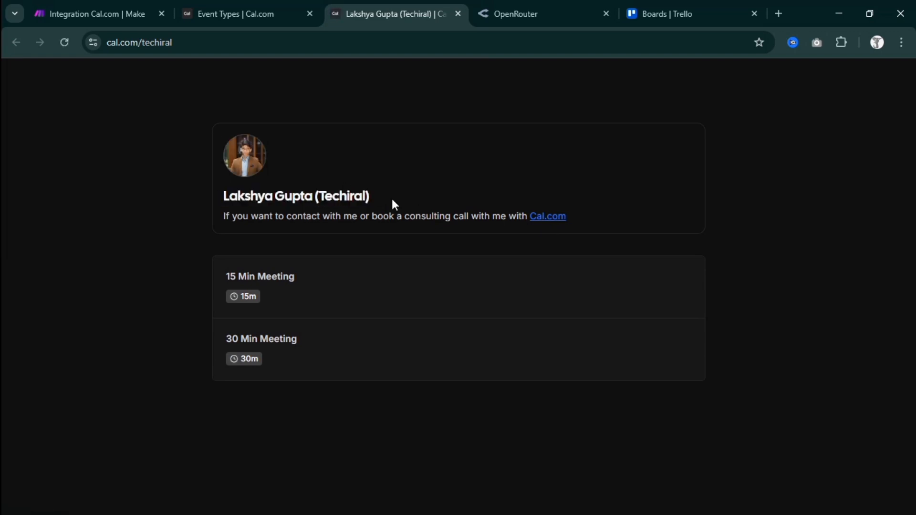
pyautogui.moveTo(394, 204); pyautogui.dragTo(176, 205)
pyautogui.click(276, 203)
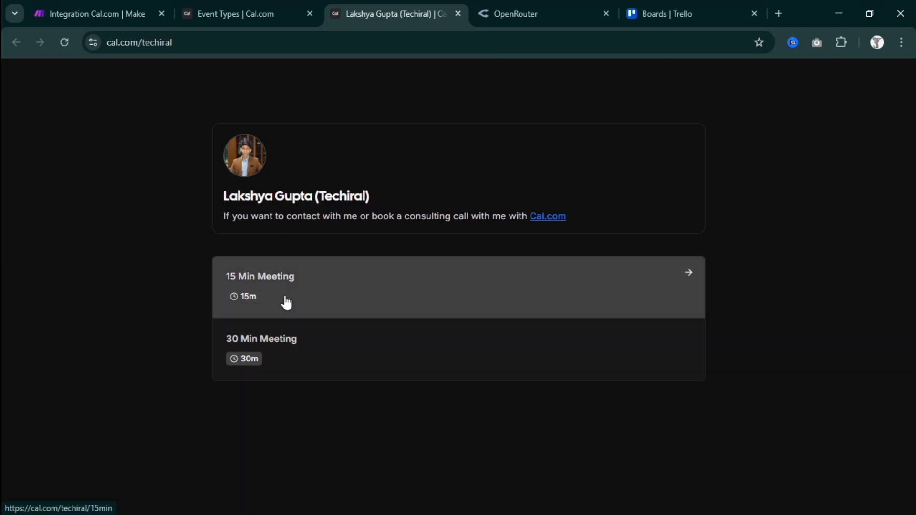
pyautogui.click(287, 301)
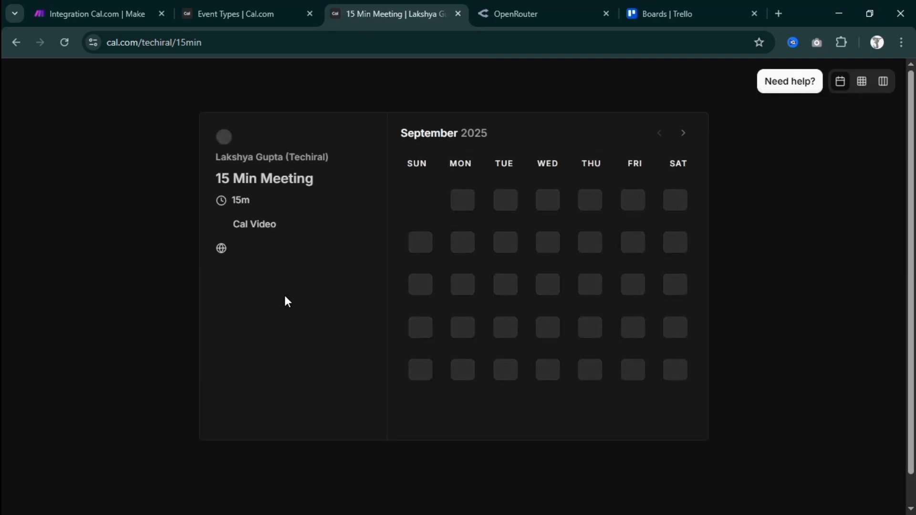
pyautogui.click(109, 9)
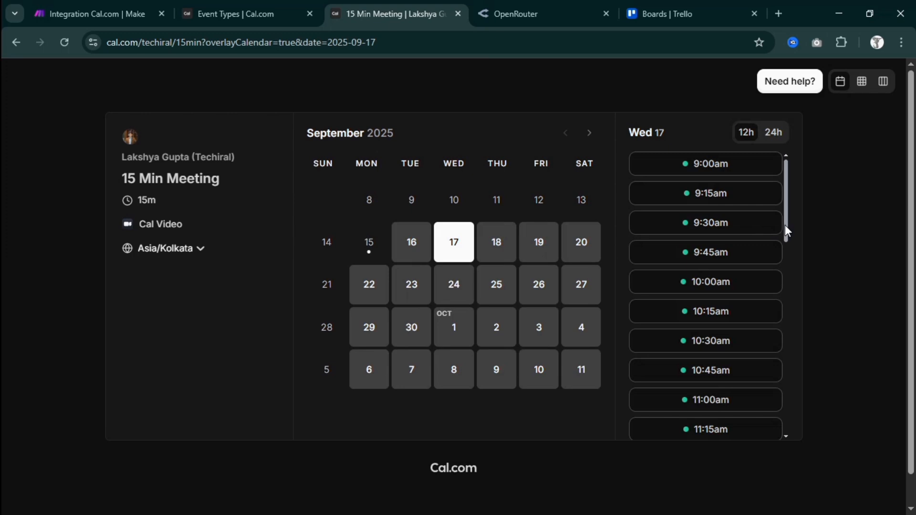
pyautogui.click(743, 337)
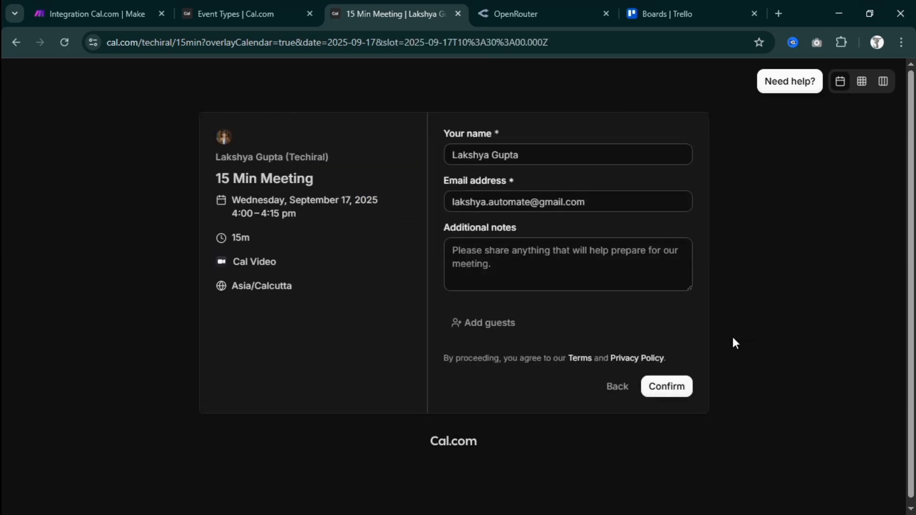
# Step: Set the booking name to Client 1 and replace the email address with the test client's email
pyautogui.moveTo(521, 155); pyautogui.dragTo(441, 153)
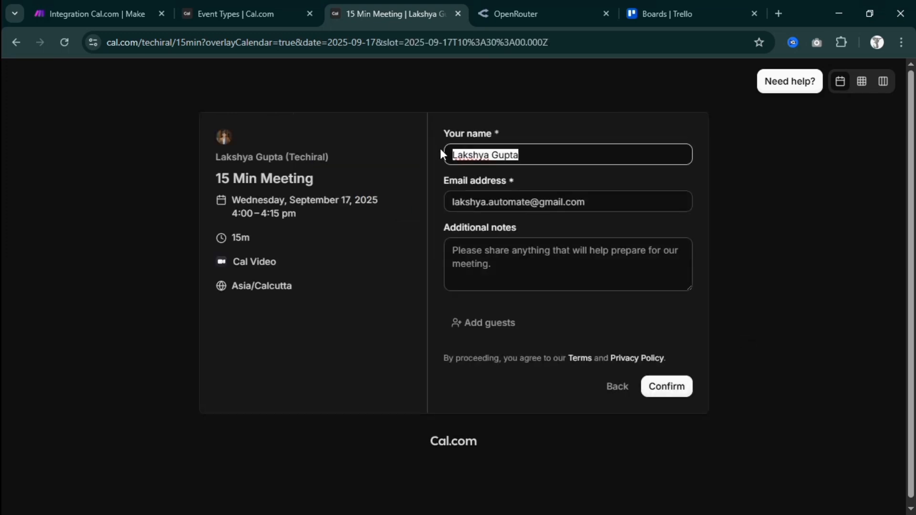
pyautogui.write('Client 1')
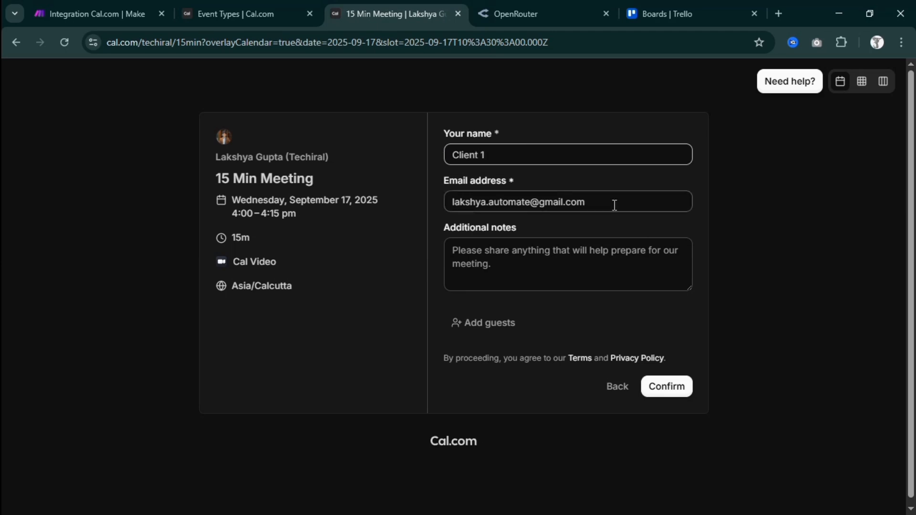
pyautogui.moveTo(614, 204); pyautogui.dragTo(452, 201)
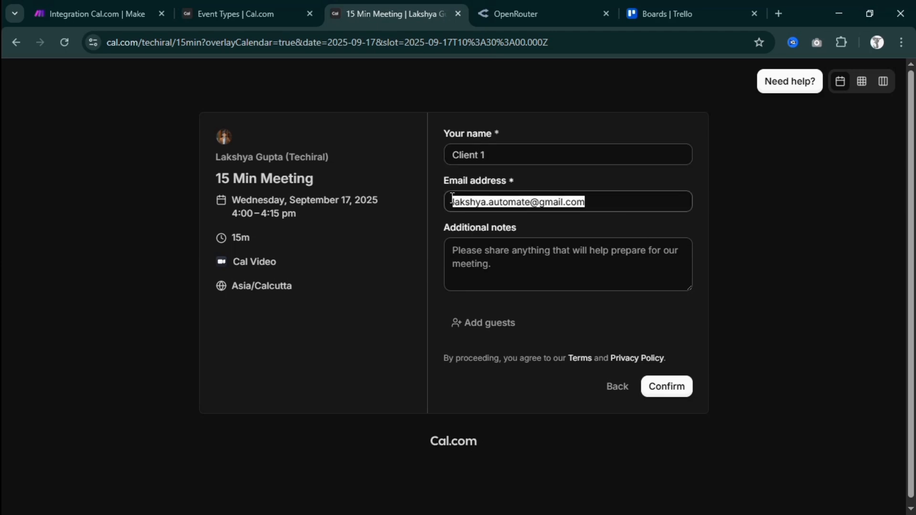
pyautogui.write('techiralt')
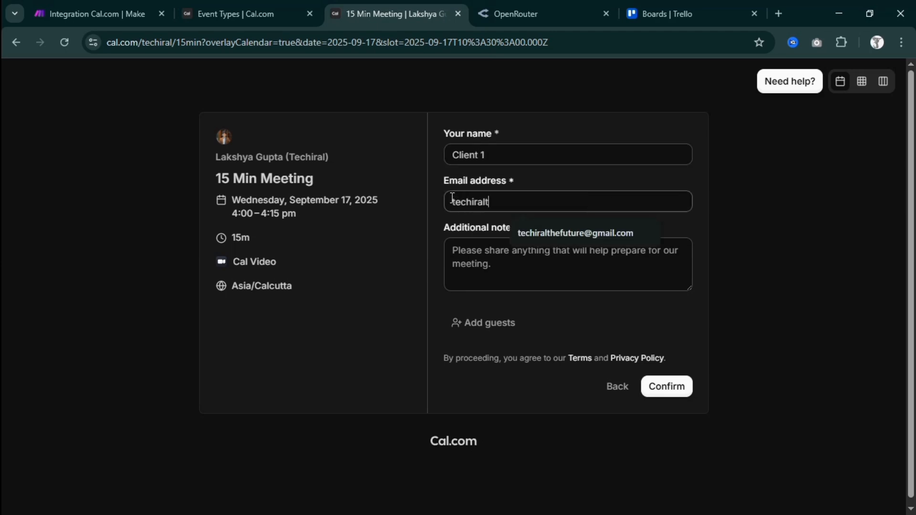
pyautogui.click(525, 232)
# Step: Add the note "We're here to collab with Techiral, to build a saas app together as teammates." and confirm the booking
pyautogui.click(524, 255)
pyautogui.write("We're her")
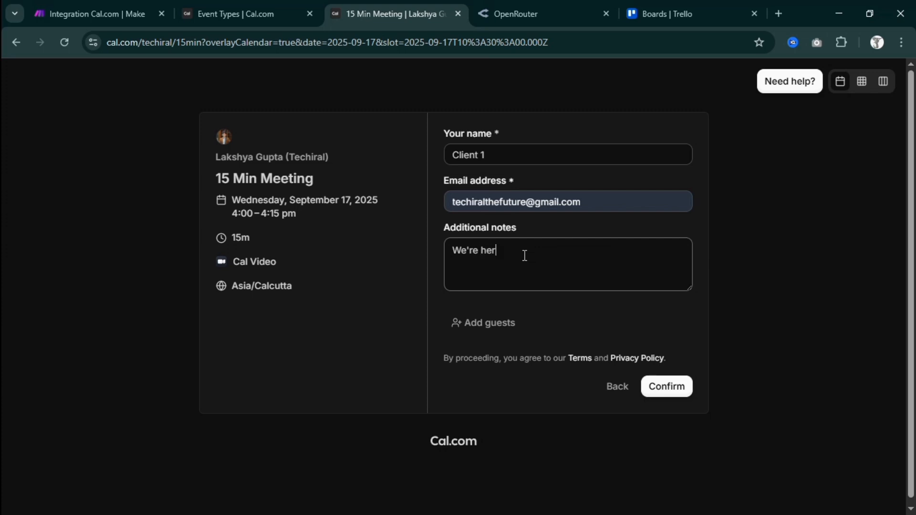
pyautogui.write('e to collab with Techiral, to ')
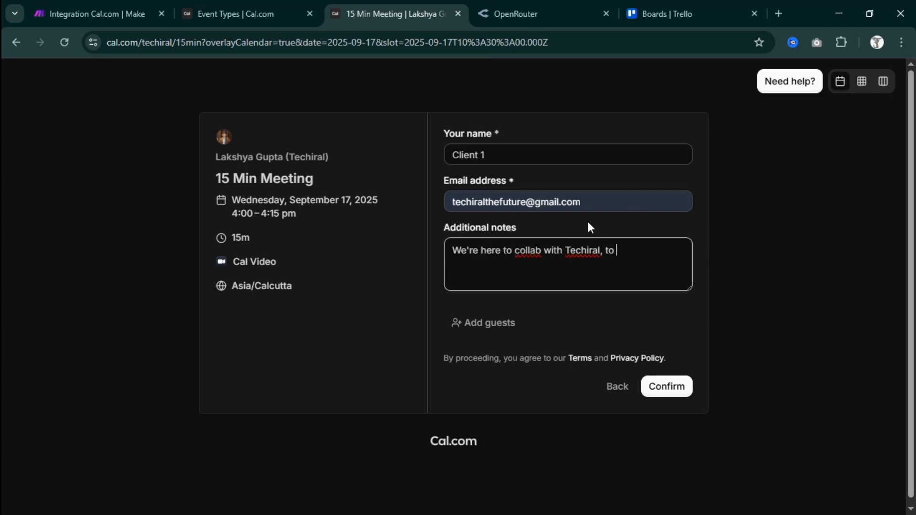
pyautogui.write('build a saas app together as teammates.')
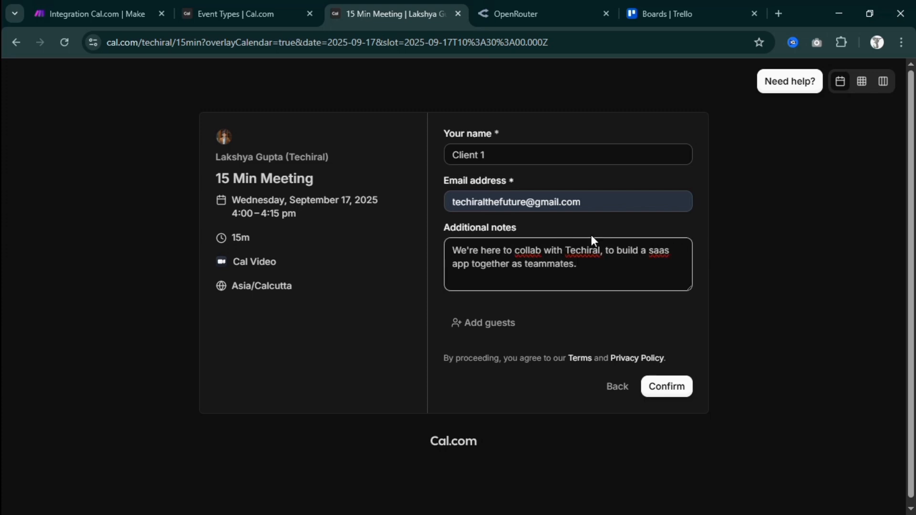
pyautogui.click(666, 386)
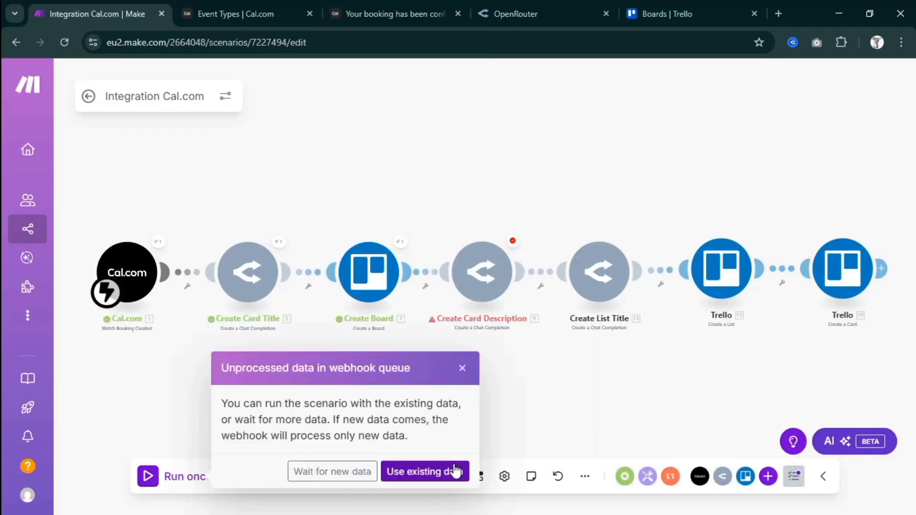
# Step: Run the Make scenario with the existing webhook data and inspect the input and output of the Trello Create a Card module
pyautogui.click(456, 471)
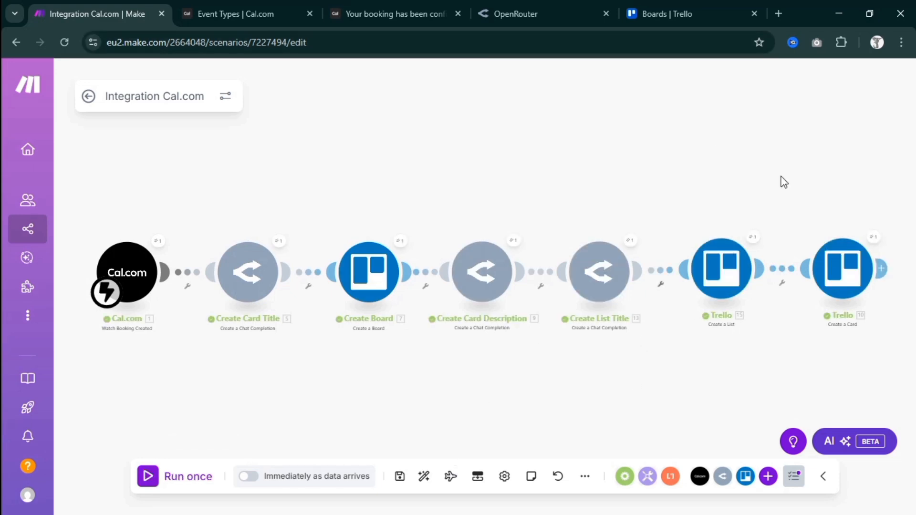
pyautogui.moveTo(826, 225); pyautogui.dragTo(783, 235)
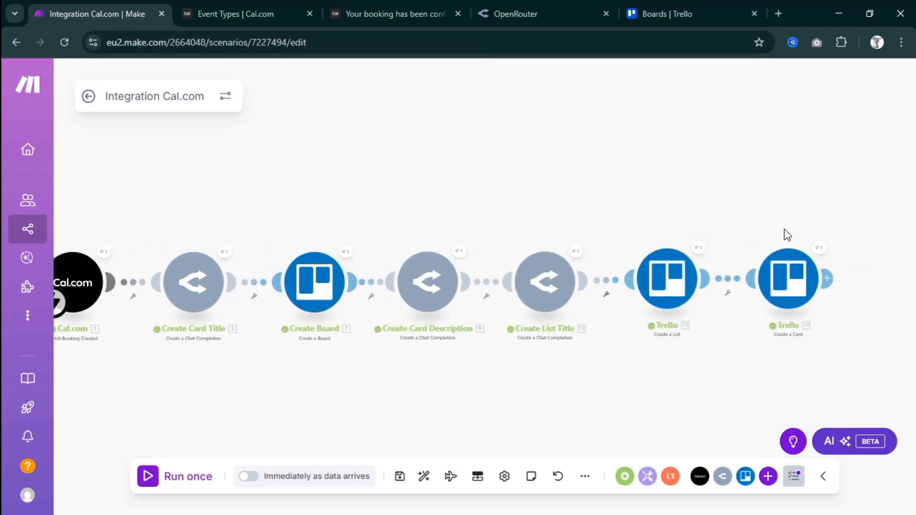
pyautogui.click(820, 252)
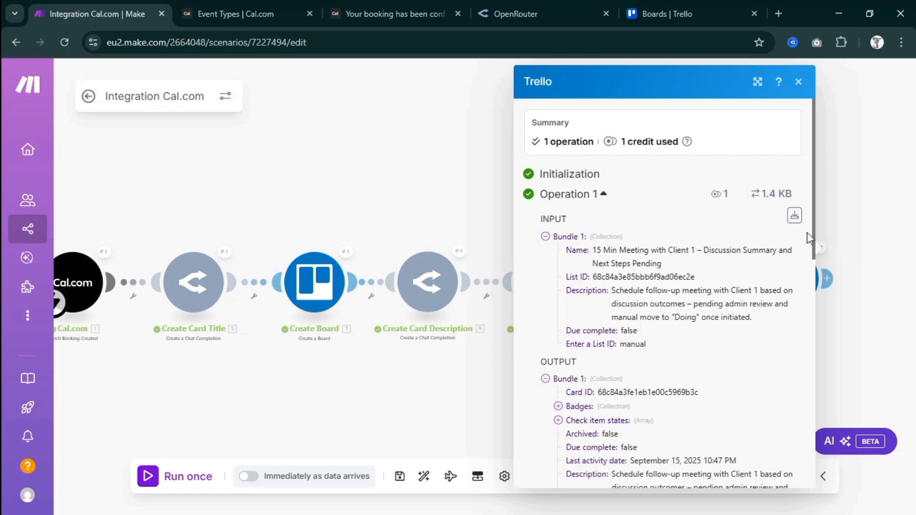
pyautogui.scroll(-5, 805, 238)
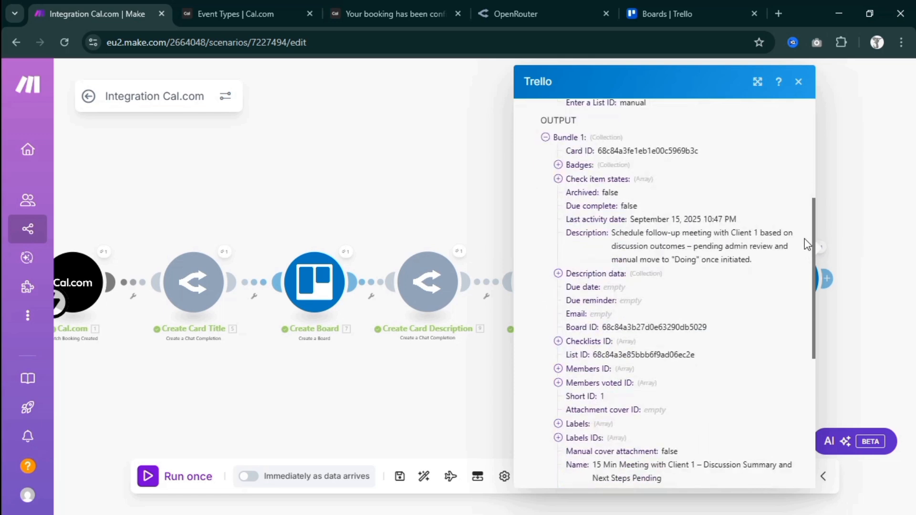
pyautogui.press('Escape')
# Step: Open the upcoming bookings in Cal.com to check the new 15 Min Meeting with Client 1
pyautogui.click(280, 3)
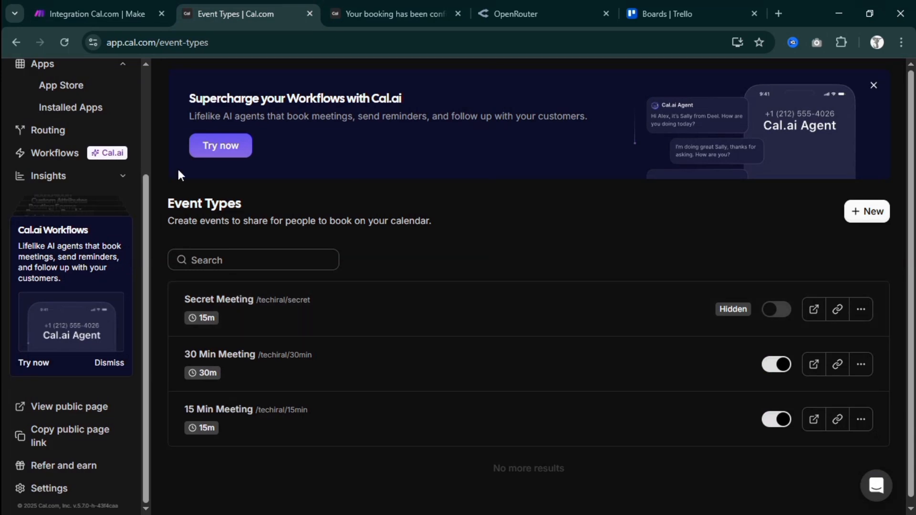
pyautogui.scroll(3, 147, 140)
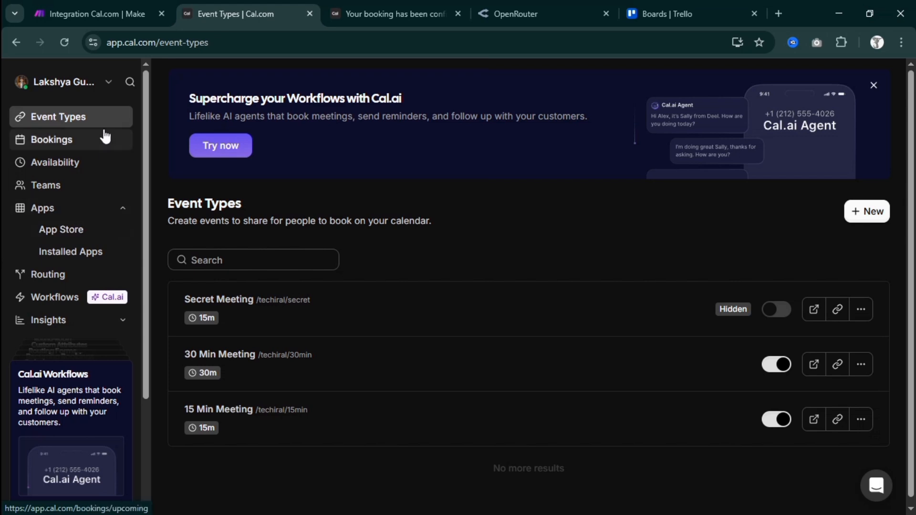
pyautogui.click(105, 138)
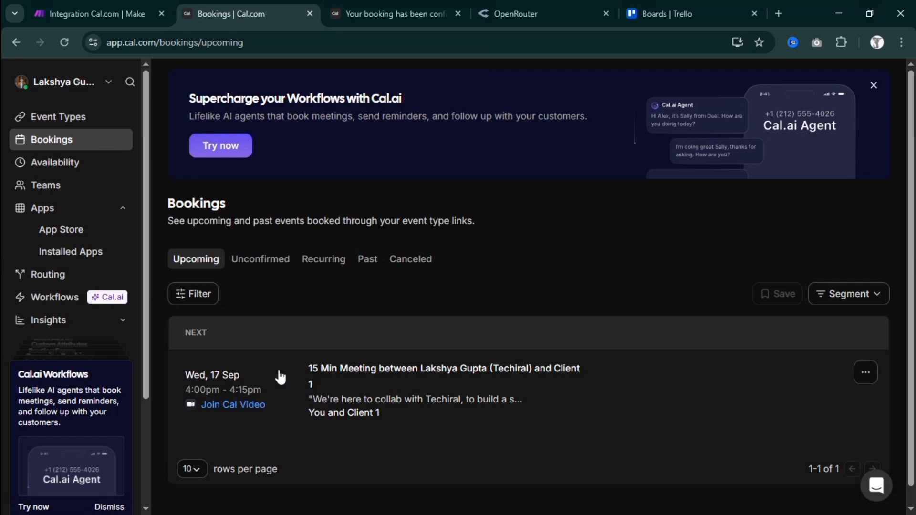
# Step: Switch to Trello, reload the boards page and open the recently viewed 15 Min Meeting board for Client 1
pyautogui.click(487, 5)
pyautogui.click(711, 2)
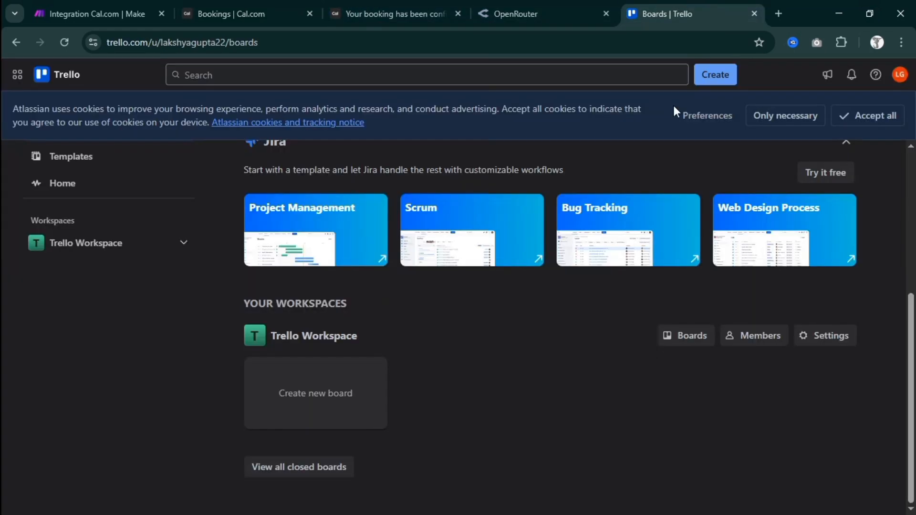
pyautogui.click(508, 41)
pyautogui.press('Return')
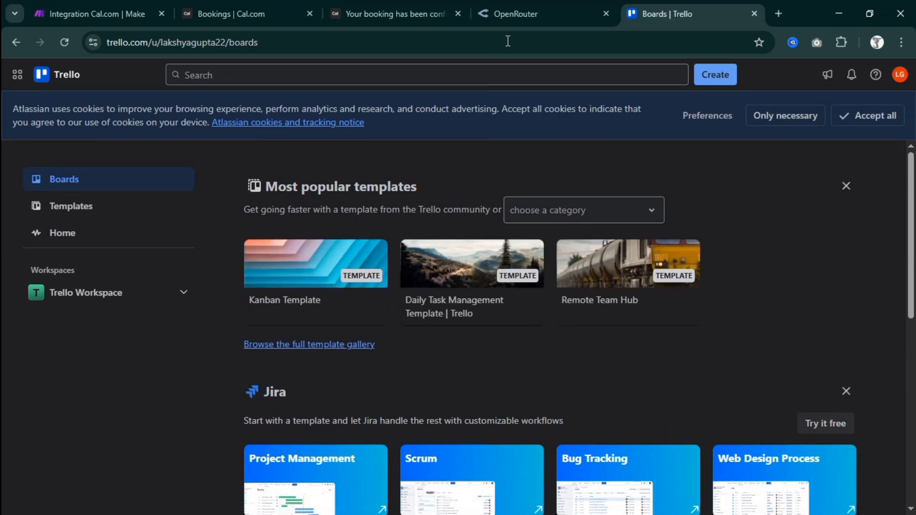
pyautogui.scroll(-8, 859, 420)
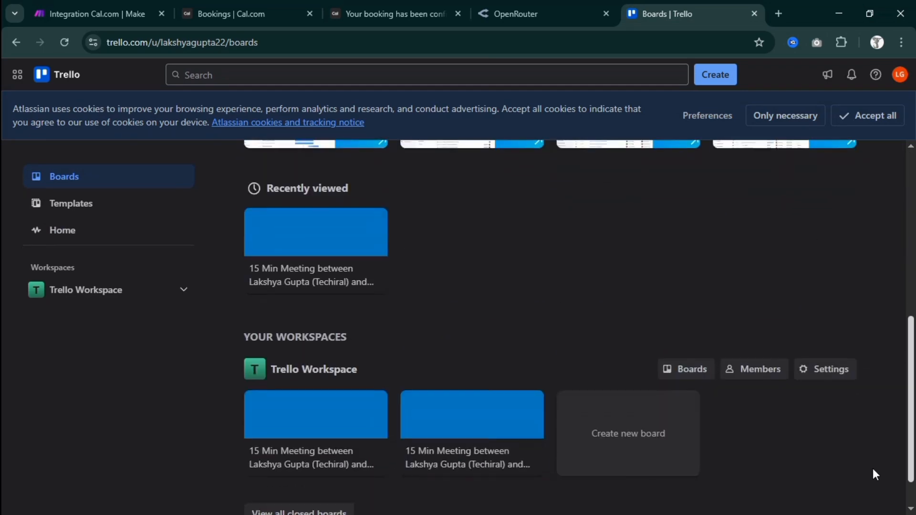
pyautogui.scroll(-1, 874, 472)
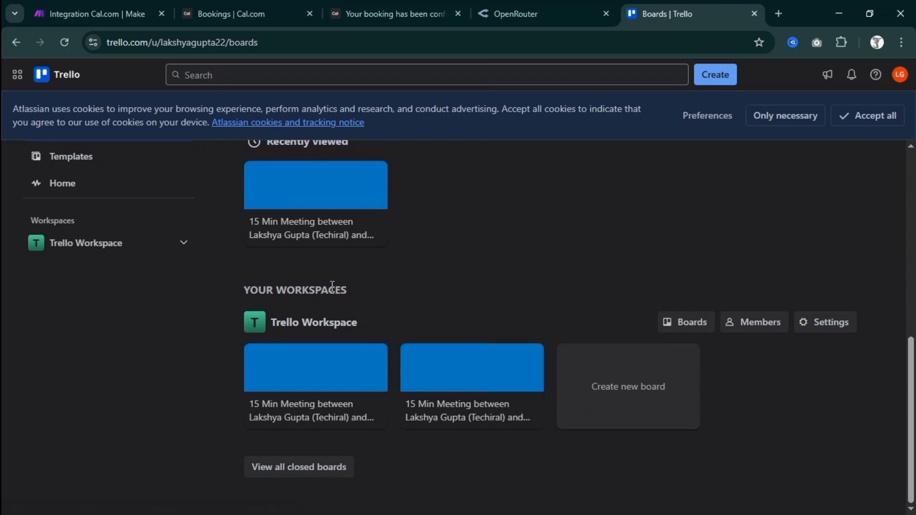
pyautogui.click(344, 241)
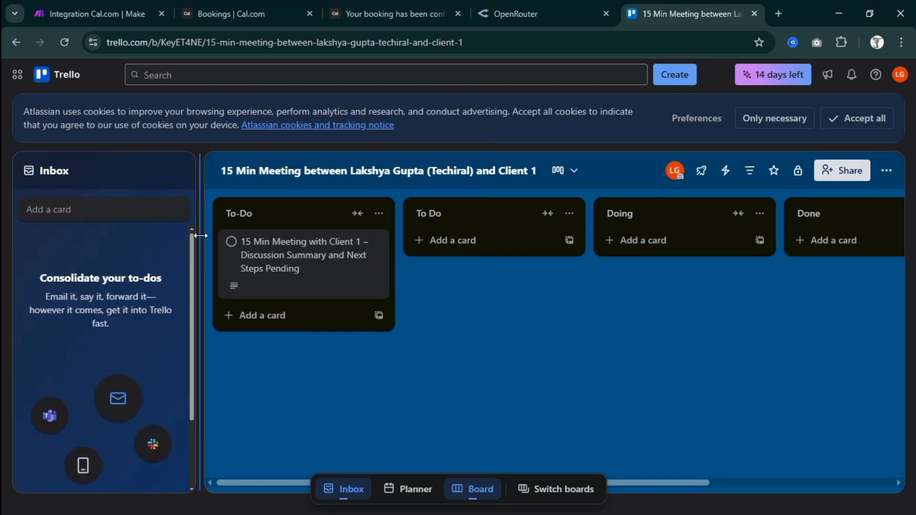
# Step: Collapse the Trello inbox and move the 15 Min Meeting card from To-Do through Doing to the Done list
pyautogui.moveTo(200, 236); pyautogui.dragTo(33, 253)
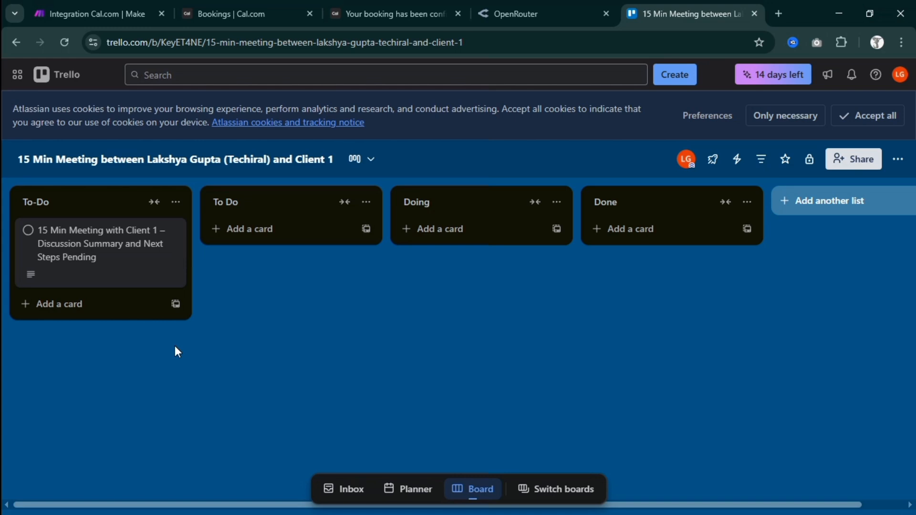
pyautogui.moveTo(143, 264); pyautogui.dragTo(429, 227)
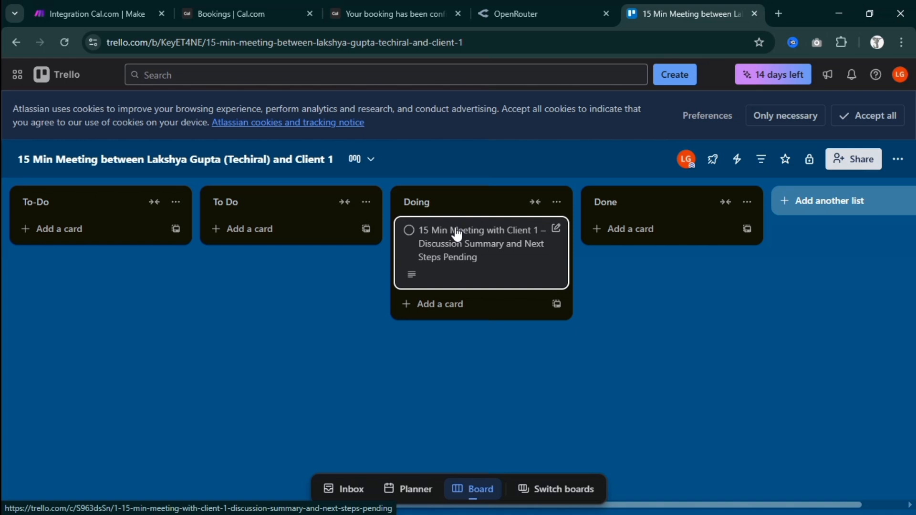
pyautogui.moveTo(456, 234); pyautogui.dragTo(605, 220)
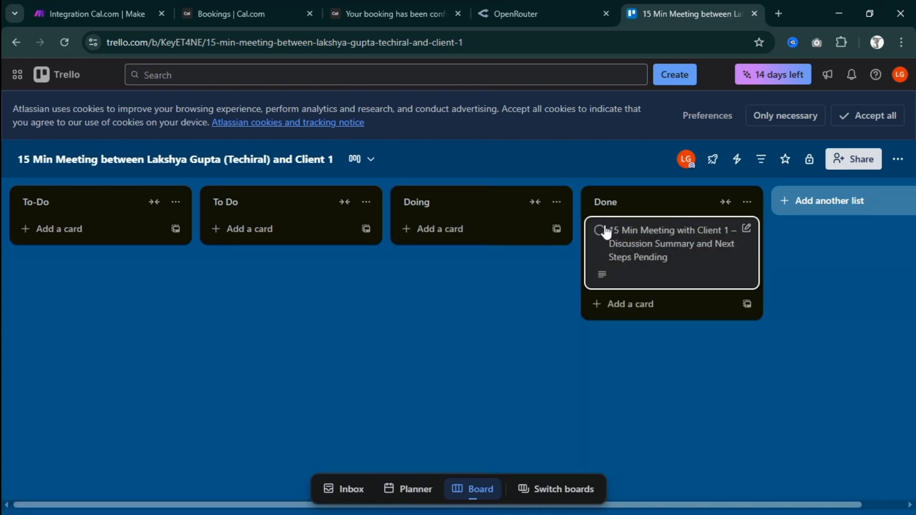
# Step: Switch to Make and add a Gmail Send an Email module after the Trello Create a Card module
pyautogui.click(140, 5)
pyautogui.moveTo(258, 179); pyautogui.dragTo(306, 169)
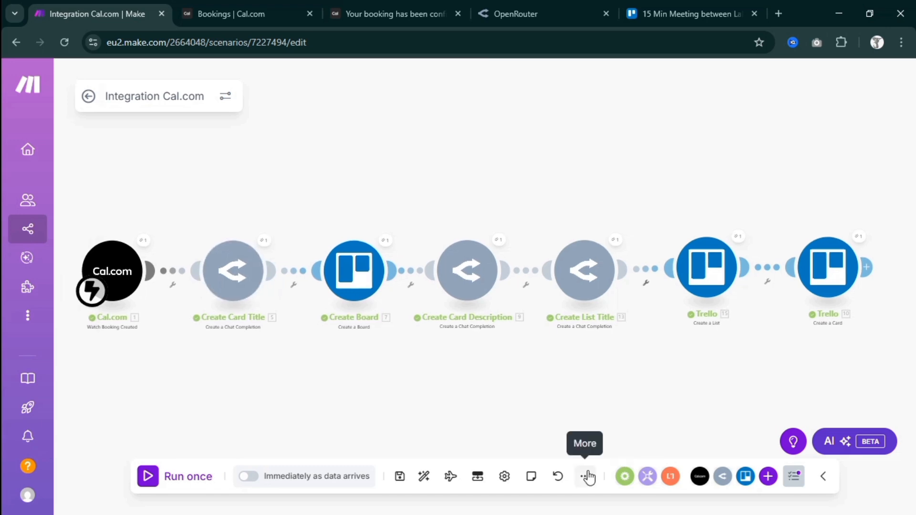
pyautogui.hscroll(5, 679, 407)
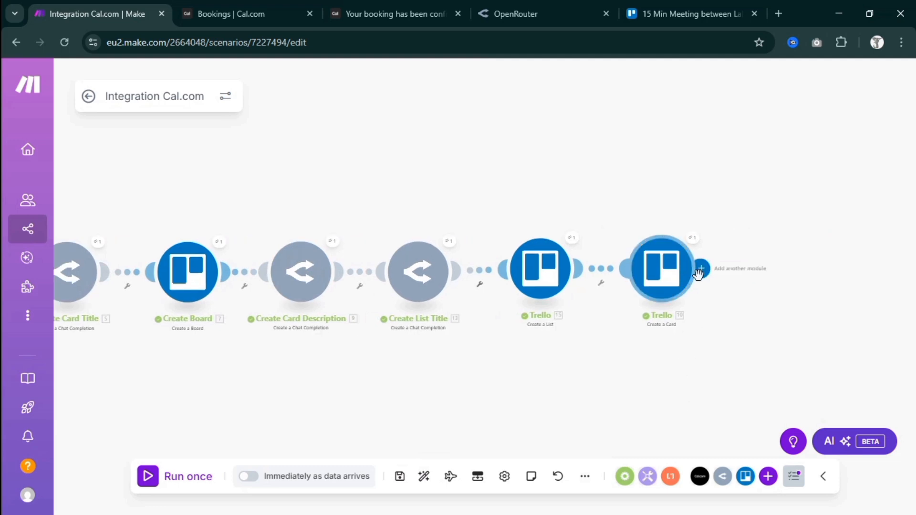
pyautogui.click(700, 268)
pyautogui.write('gmail')
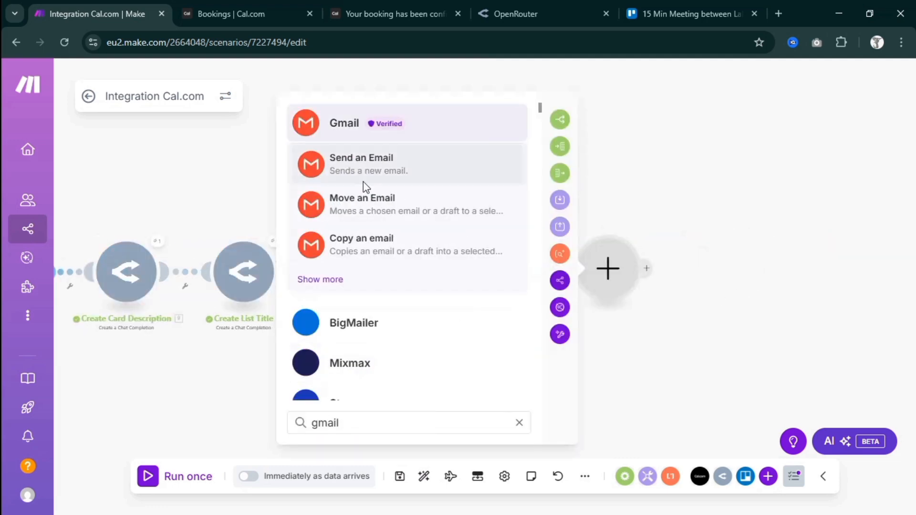
pyautogui.click(310, 280)
pyautogui.scroll(-5, 552, 324)
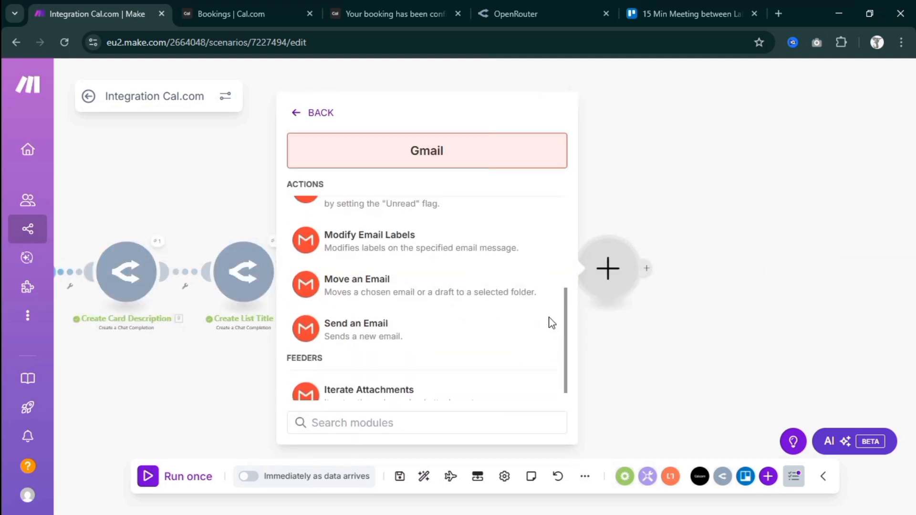
pyautogui.scroll(6, 549, 267)
pyautogui.moveTo(568, 270); pyautogui.dragTo(568, 313)
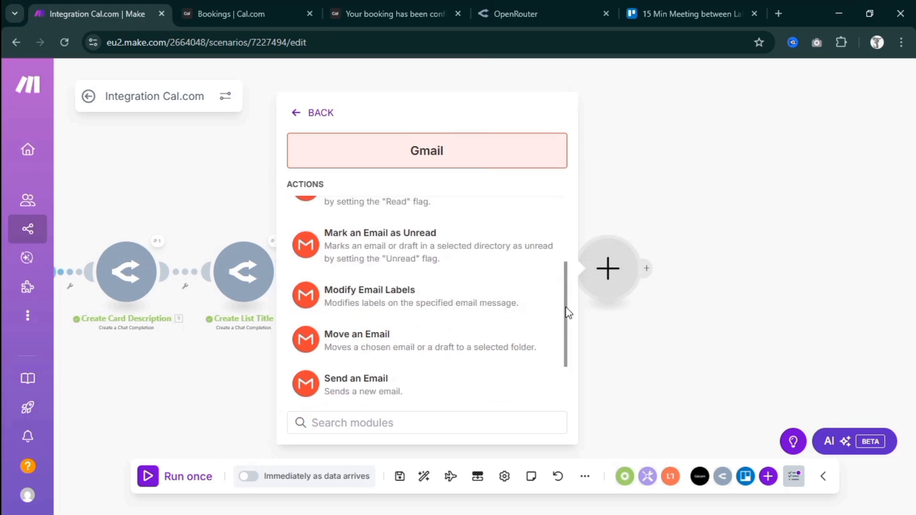
pyautogui.scroll(-1, 348, 358)
pyautogui.click(350, 361)
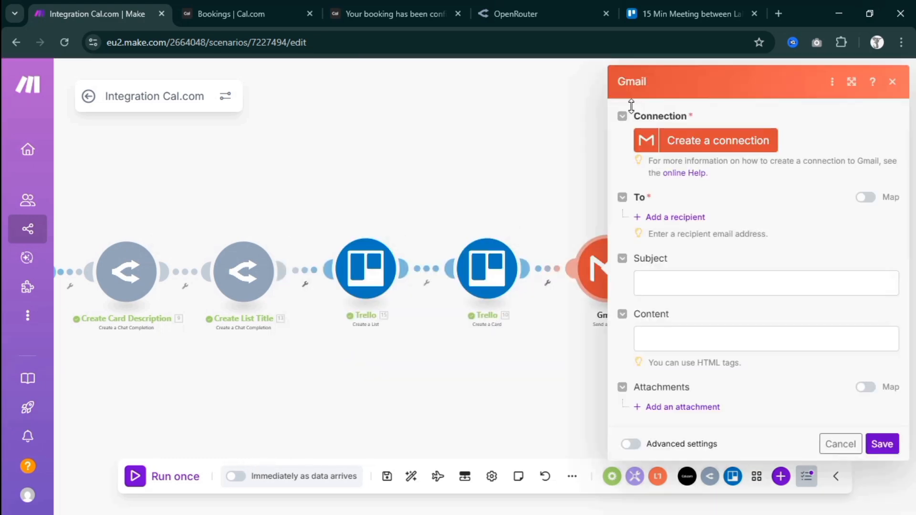
# Step: Add a recipient mapped to the Cal.com attendees email and map the email subject to the Cal.com payload title
pyautogui.click(690, 219)
pyautogui.click(697, 239)
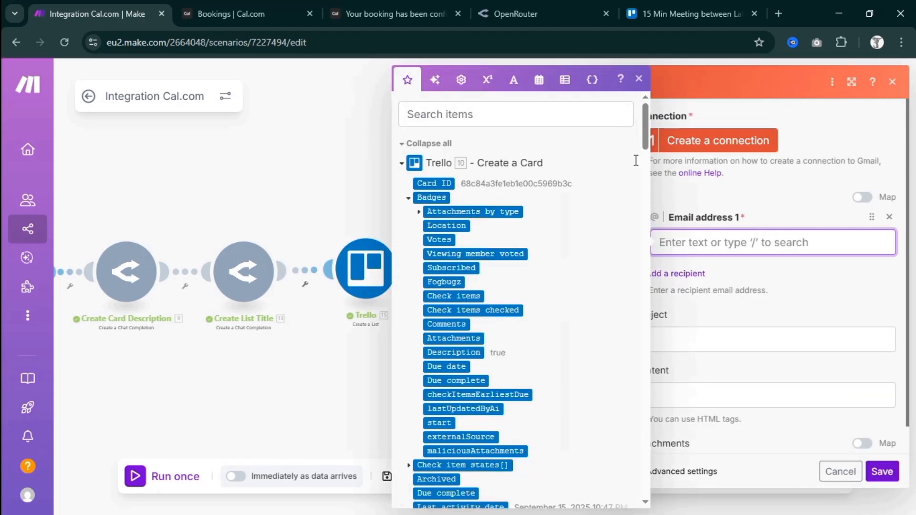
pyautogui.moveTo(645, 143); pyautogui.dragTo(656, 436)
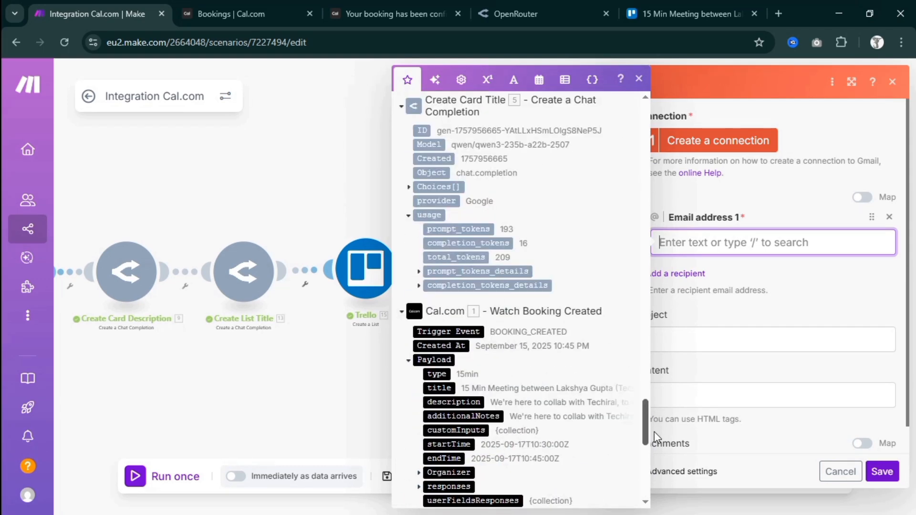
pyautogui.scroll(-5, 487, 305)
pyautogui.click(419, 310)
pyautogui.click(449, 323)
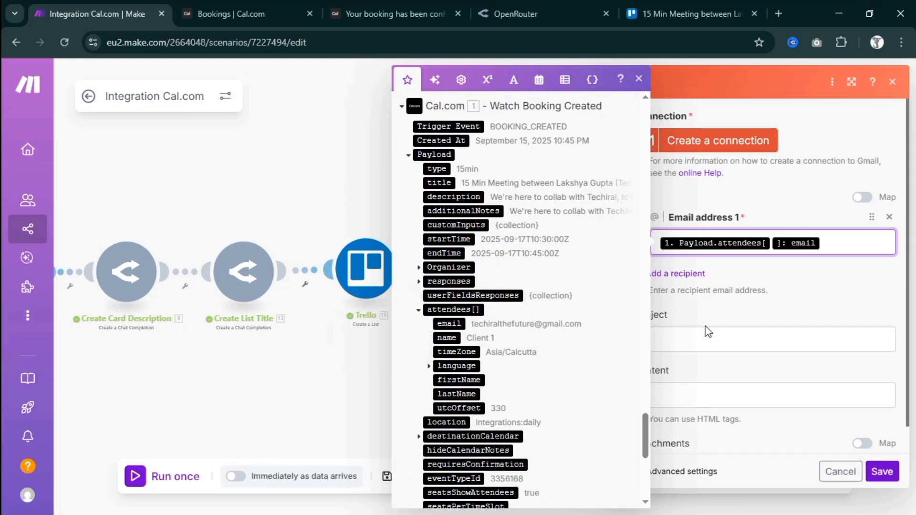
pyautogui.click(708, 334)
pyautogui.click(422, 183)
# Step: Browse the mappable items for the email content, close the email settings and delete the Gmail module
pyautogui.click(642, 395)
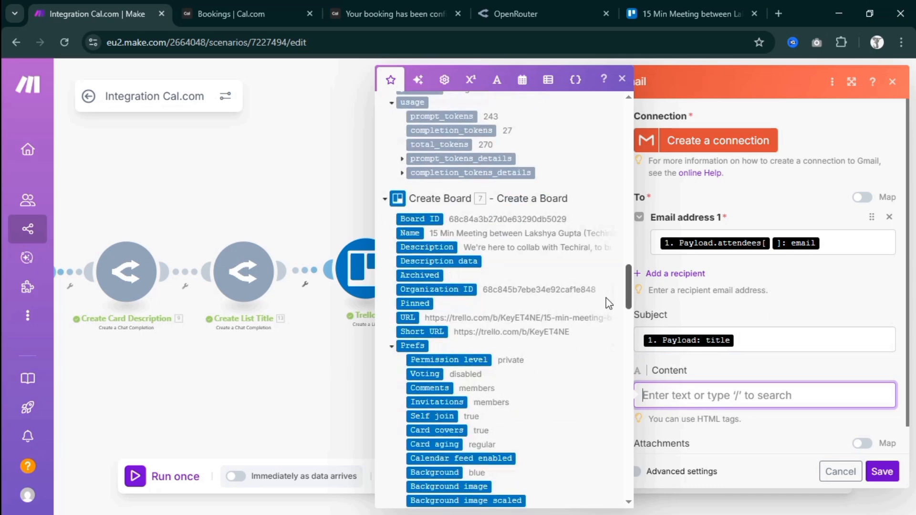
pyautogui.scroll(-5, 610, 303)
pyautogui.press('Escape')
pyautogui.press('Escape')
pyautogui.rightClick(619, 263)
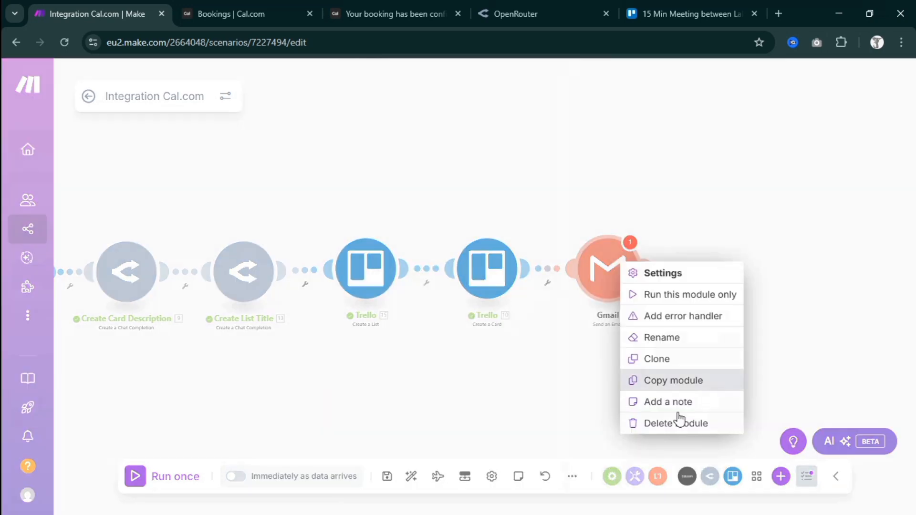
pyautogui.click(680, 422)
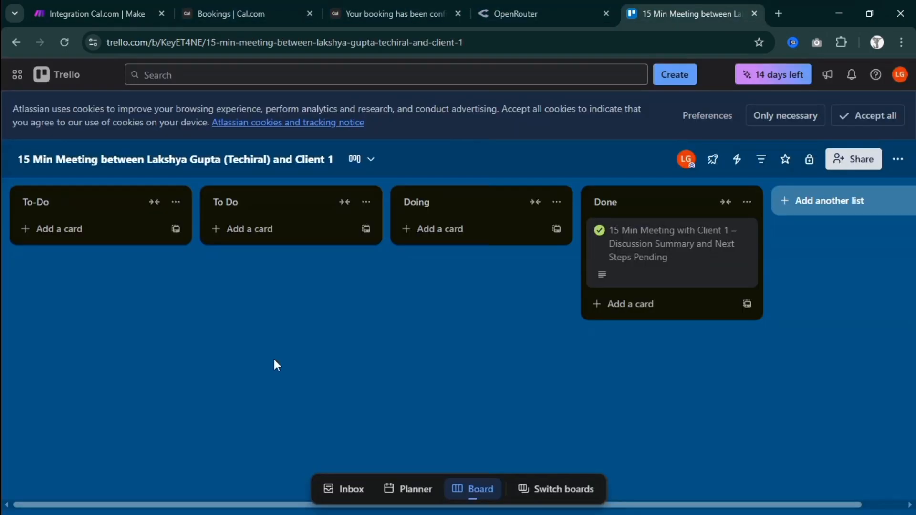
# Step: Switch to Trello, review the title and description of the card in the Done list, and close the card
pyautogui.click(687, 13)
pyautogui.click(605, 272)
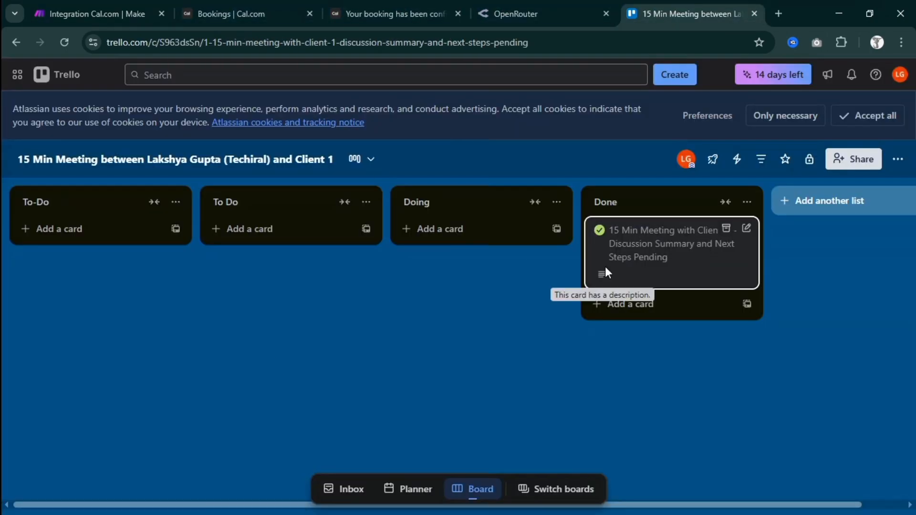
pyautogui.click(454, 319)
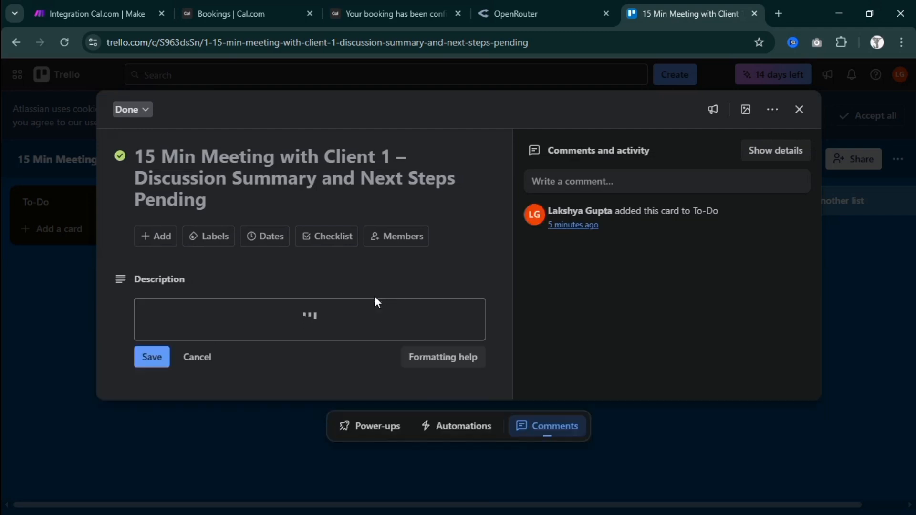
pyautogui.click(197, 357)
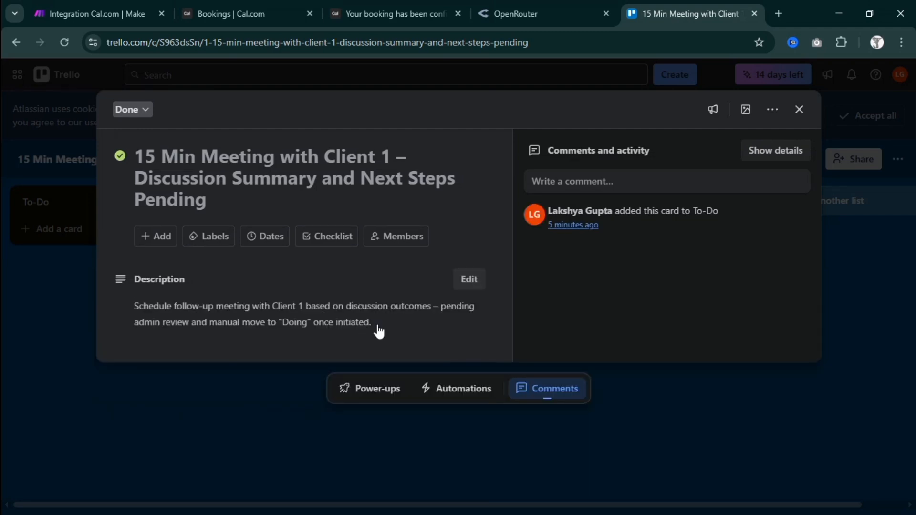
pyautogui.click(224, 204)
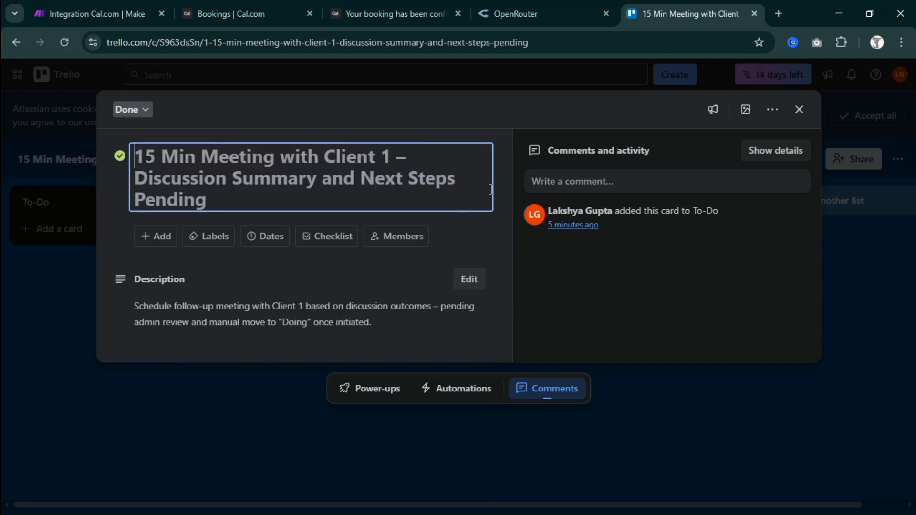
pyautogui.press('Return')
pyautogui.click(799, 115)
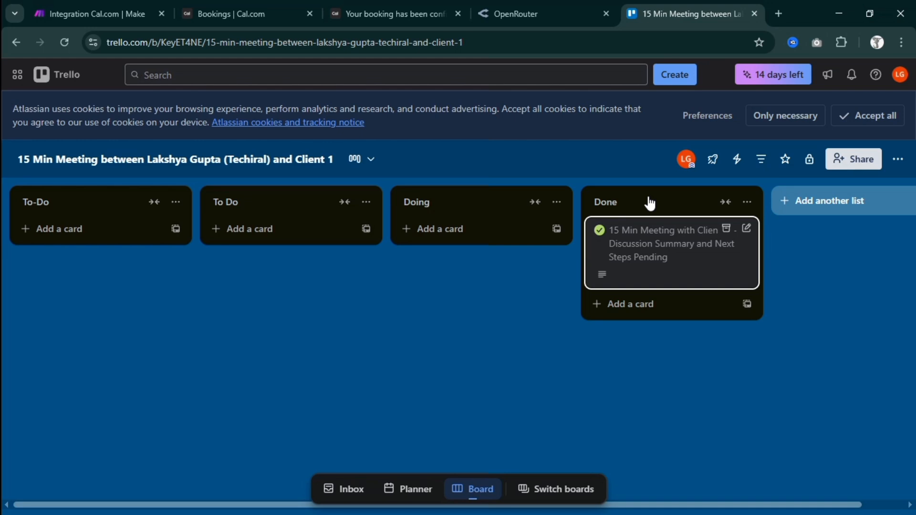
# Step: Return to Make and save the Integration Cal.com scenario
pyautogui.click(91, 13)
pyautogui.click(174, 96)
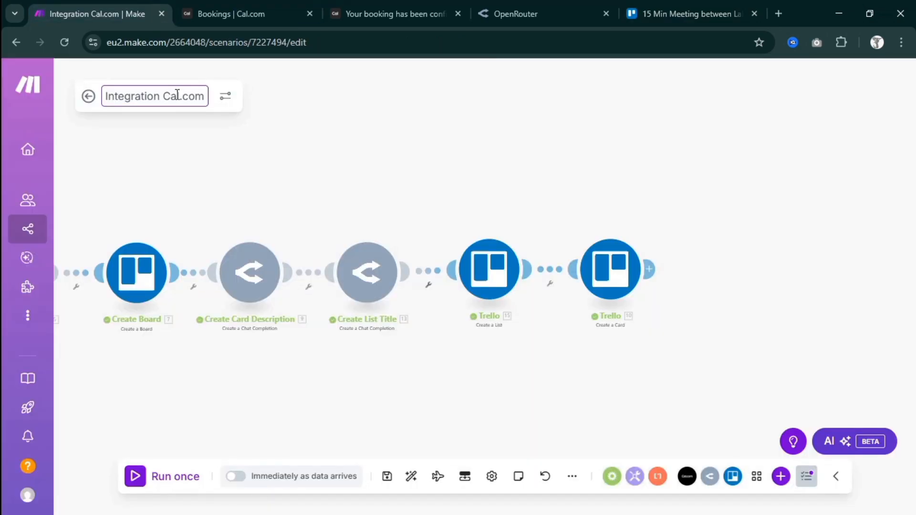
pyautogui.click(387, 477)
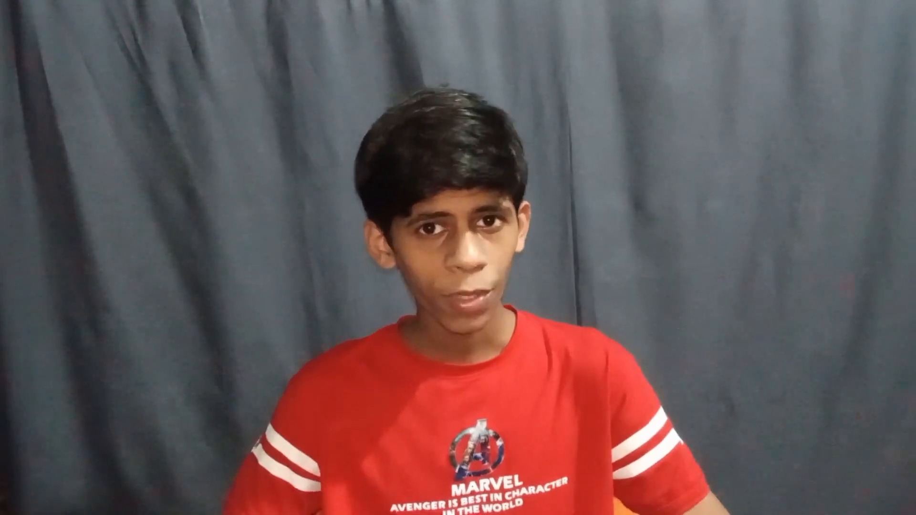